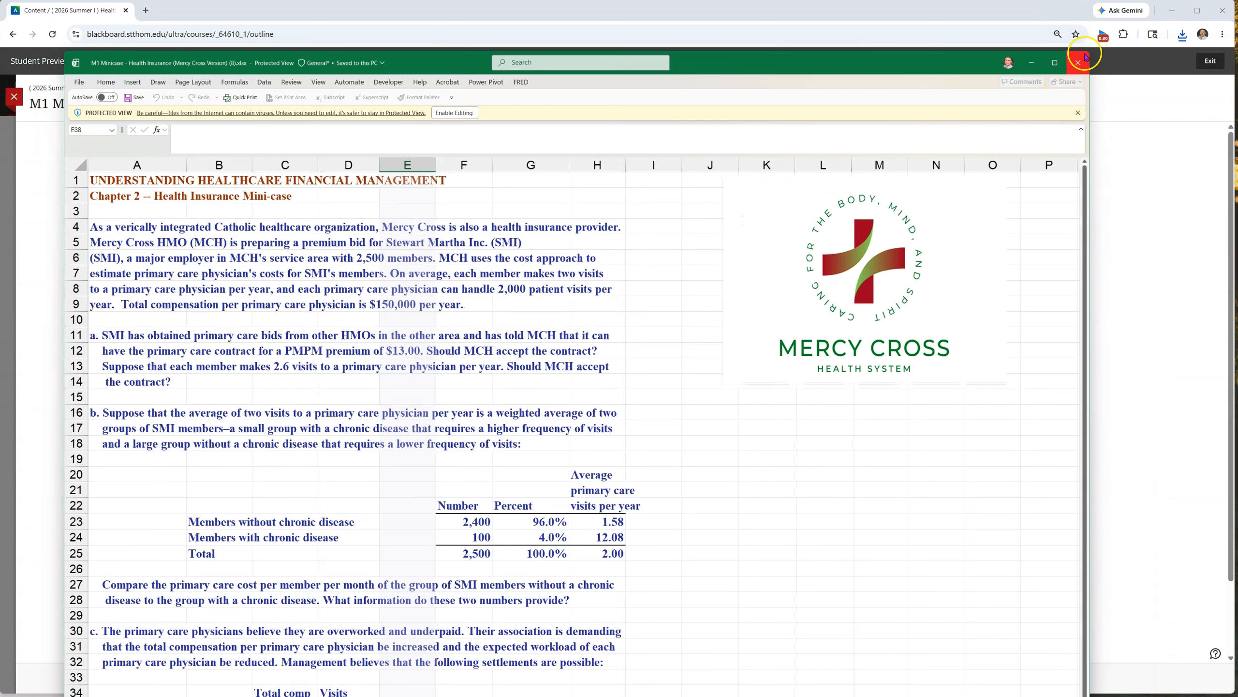
# Move and resize the M1 Minicase workbook window so that it fills the whole screen
pyautogui.moveTo(1091, 52); pyautogui.dragTo(1236, 25)
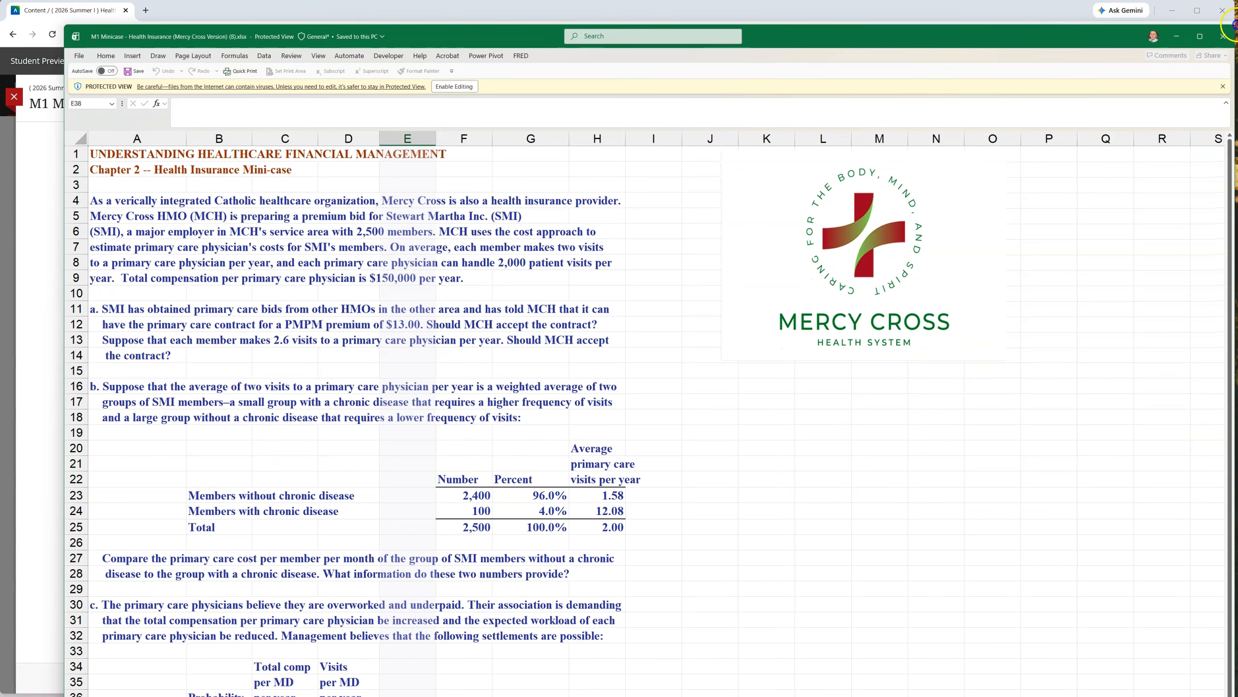
pyautogui.moveTo(805, 34); pyautogui.dragTo(753, 6)
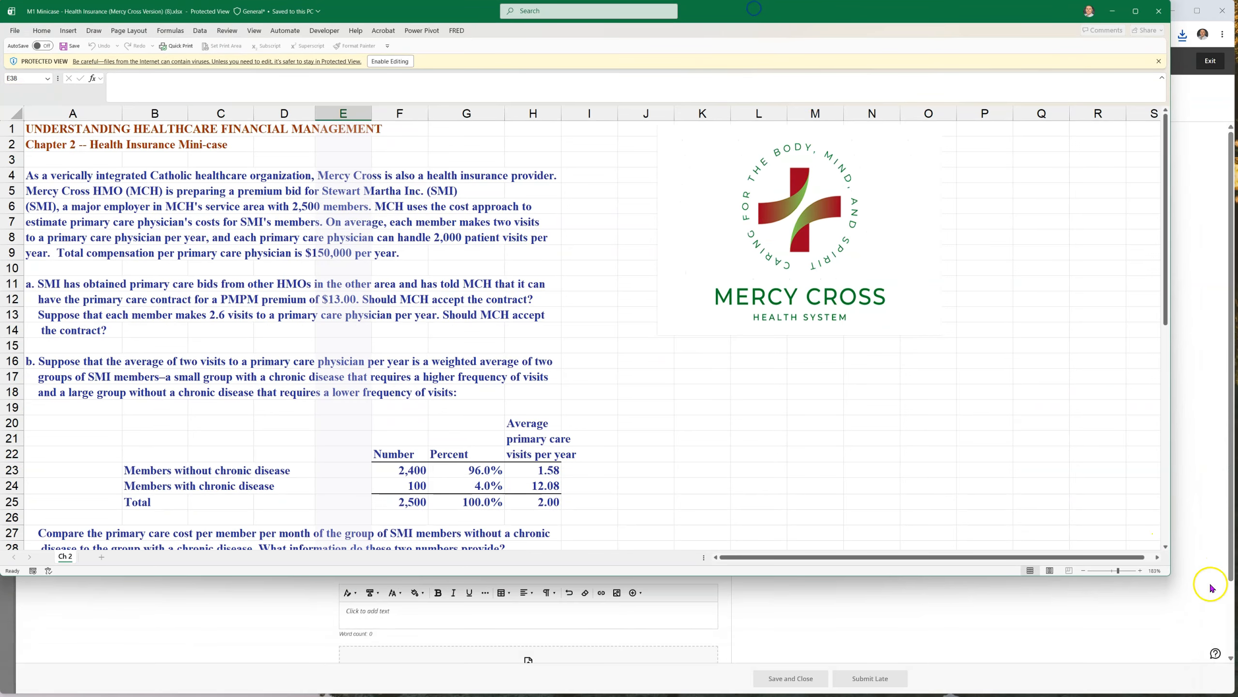
pyautogui.moveTo(1168, 583); pyautogui.dragTo(1236, 694)
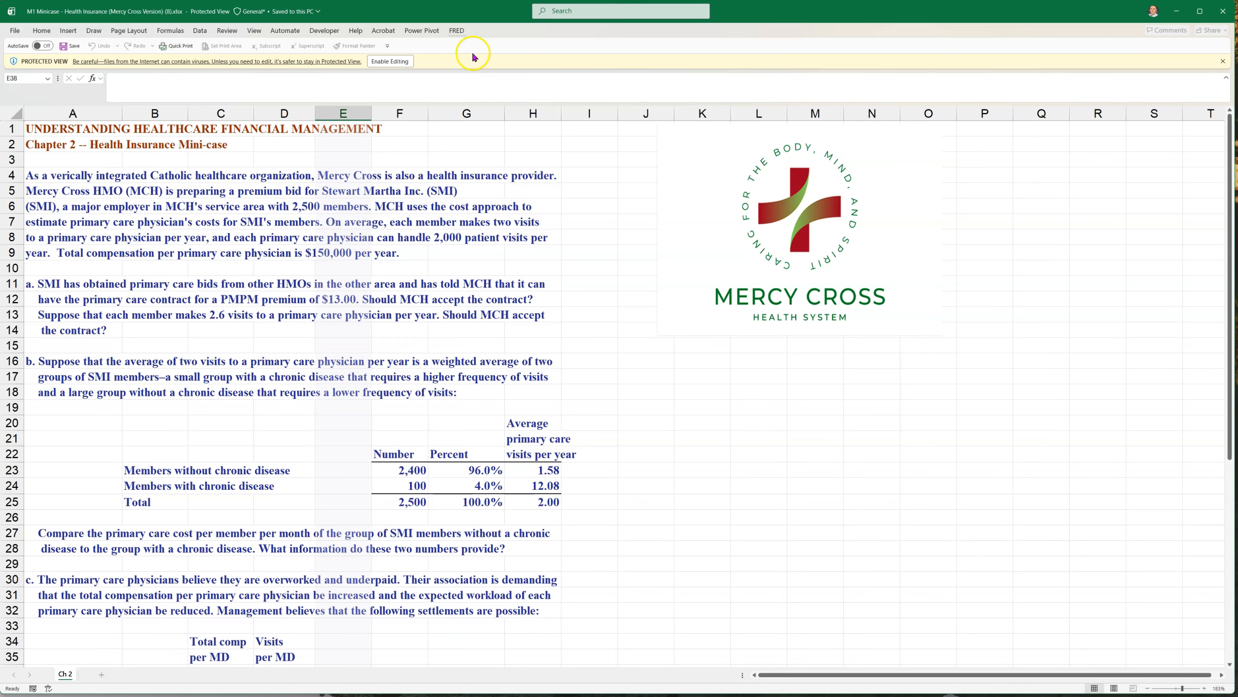
# Enable editing in the protected workbook and open the Claude add-in
pyautogui.click(391, 60)
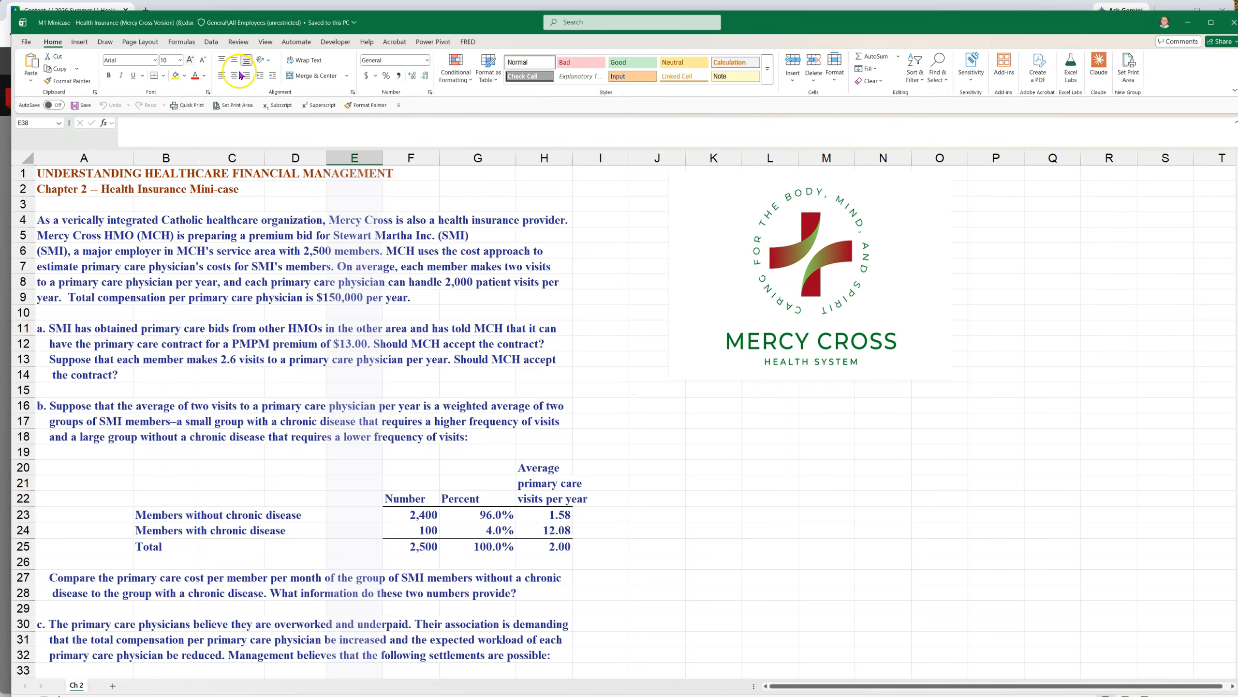
pyautogui.moveTo(400, 24); pyautogui.dragTo(399, 14)
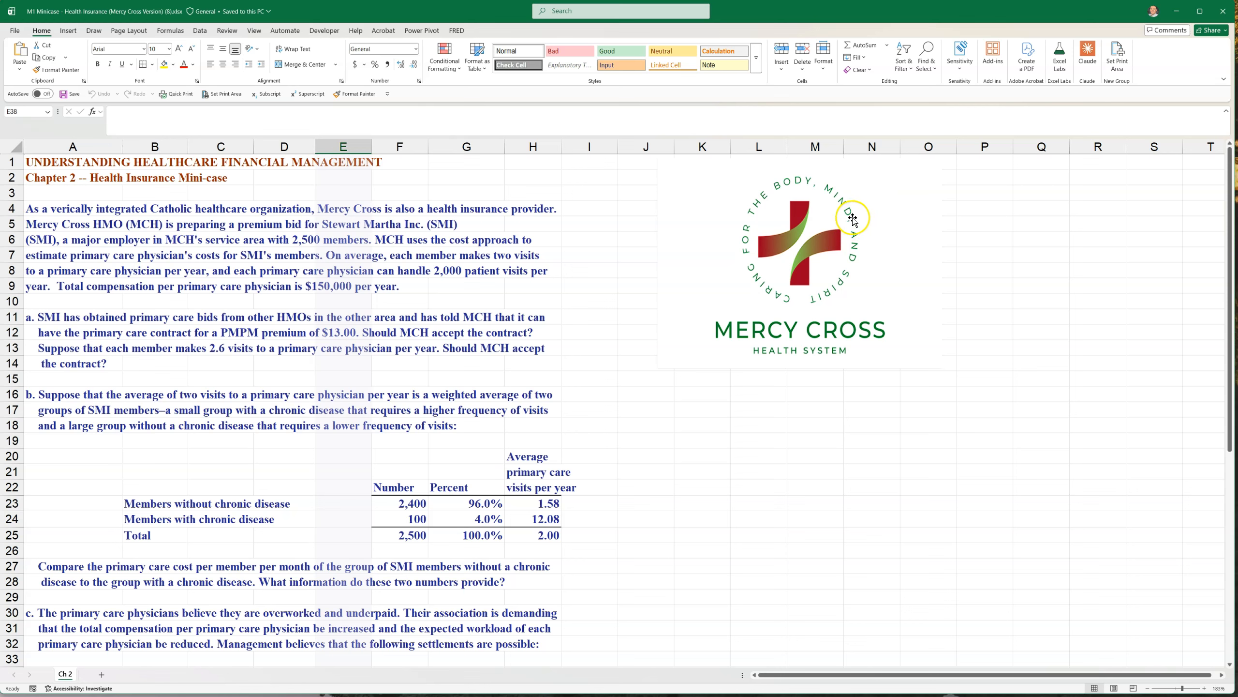
pyautogui.click(1089, 64)
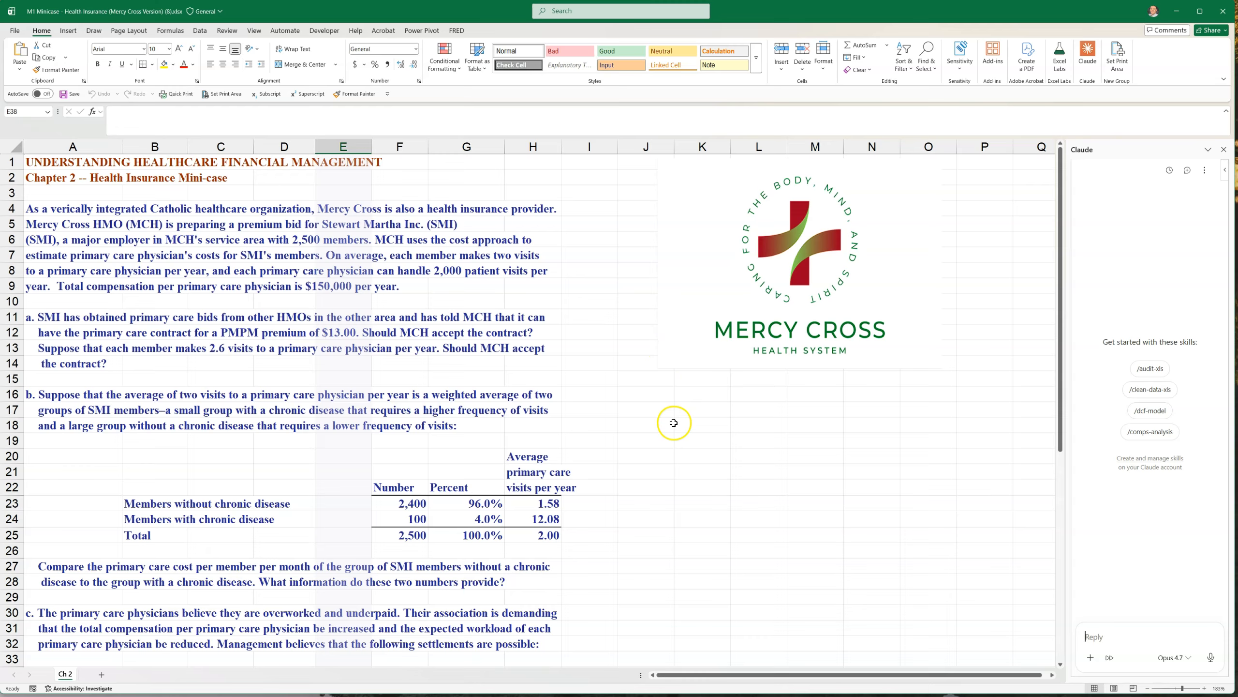
# Enter Anthropic Pro in cell K16 and $20/mo in cell M16
pyautogui.click(696, 392)
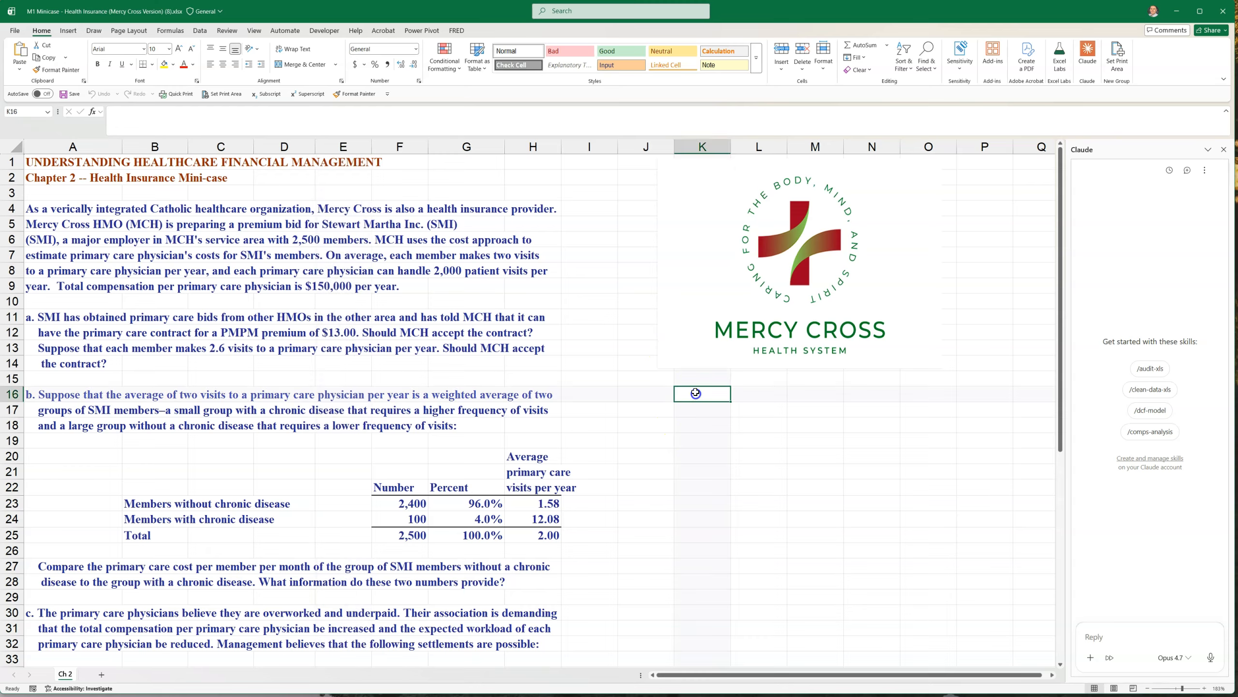
pyautogui.write('Anthropic Pro')
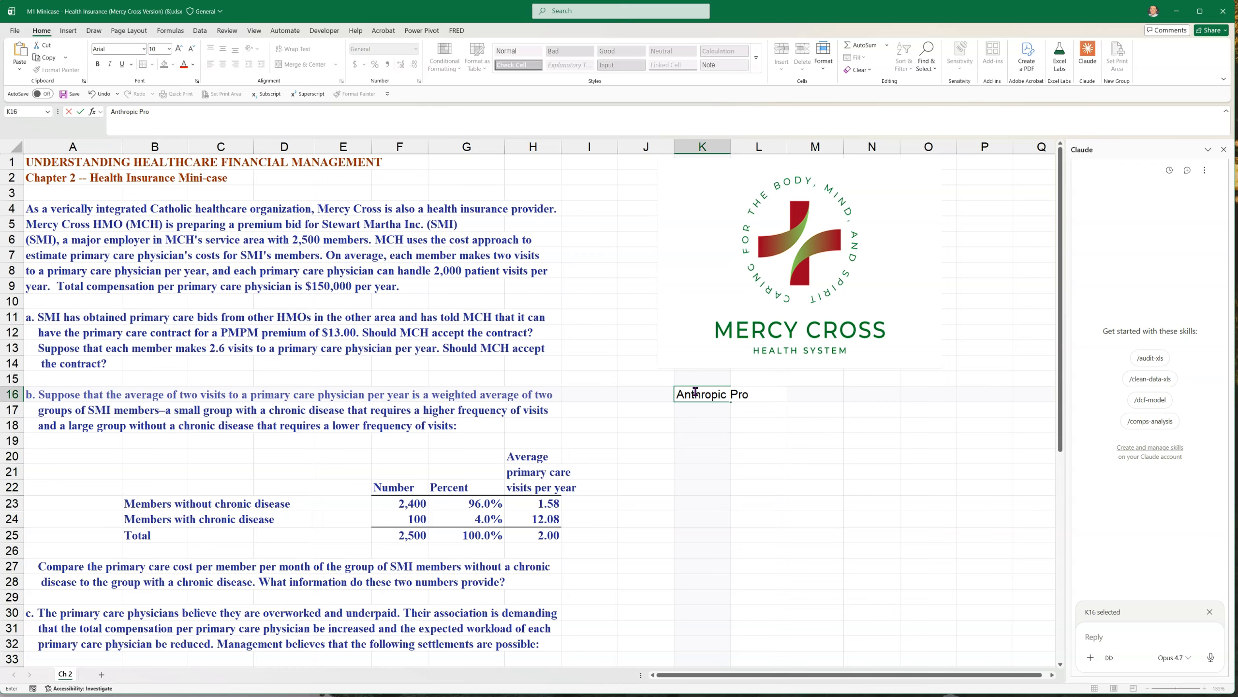
pyautogui.click(740, 502)
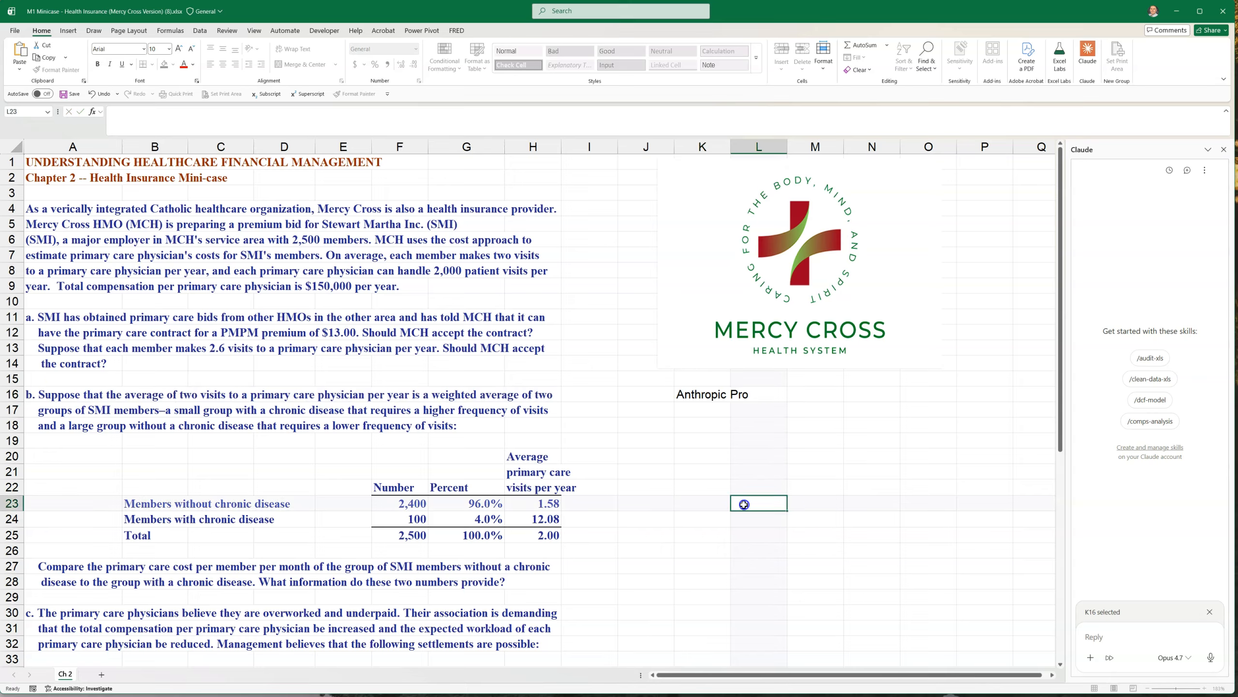
pyautogui.click(819, 401)
pyautogui.write('#2')
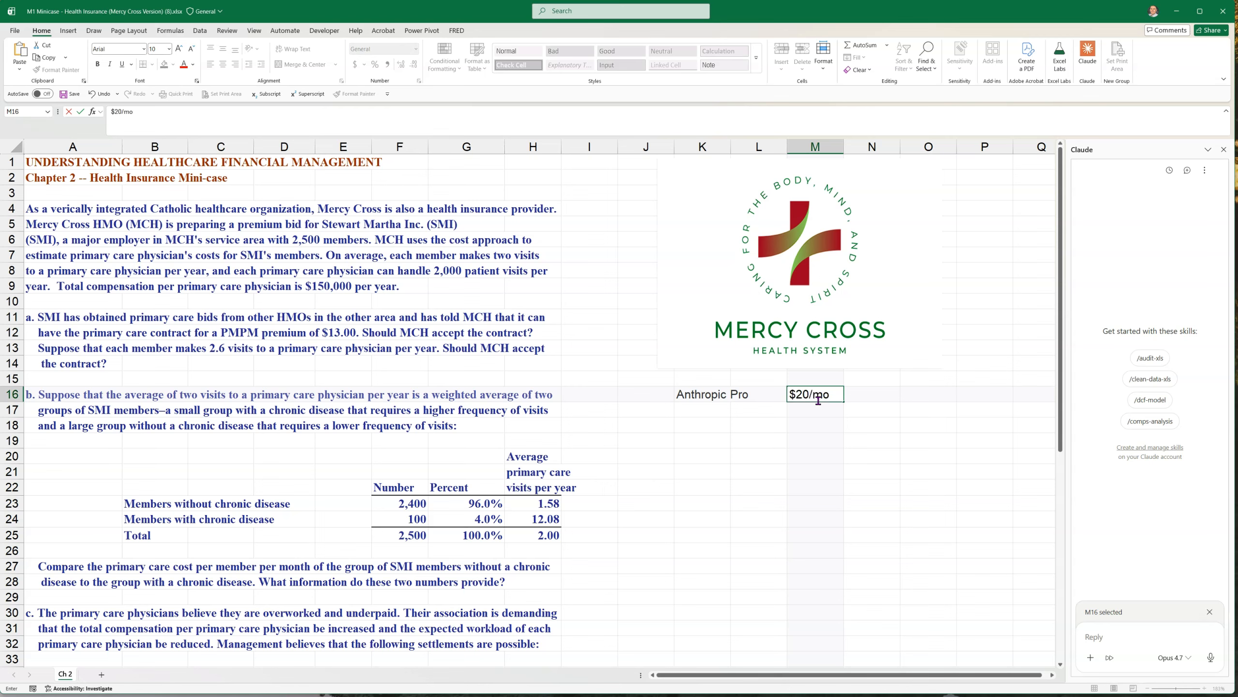
pyautogui.click(739, 519)
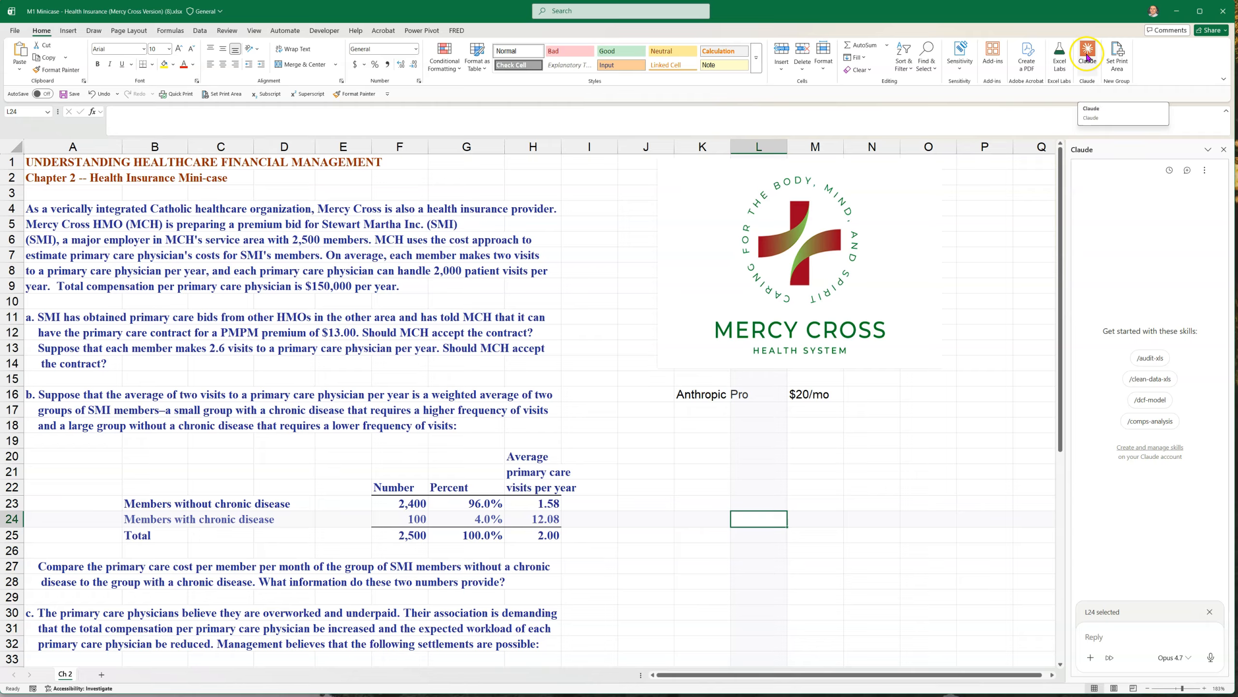
# Open the Office add-in store and search it for claude
pyautogui.click(582, 10)
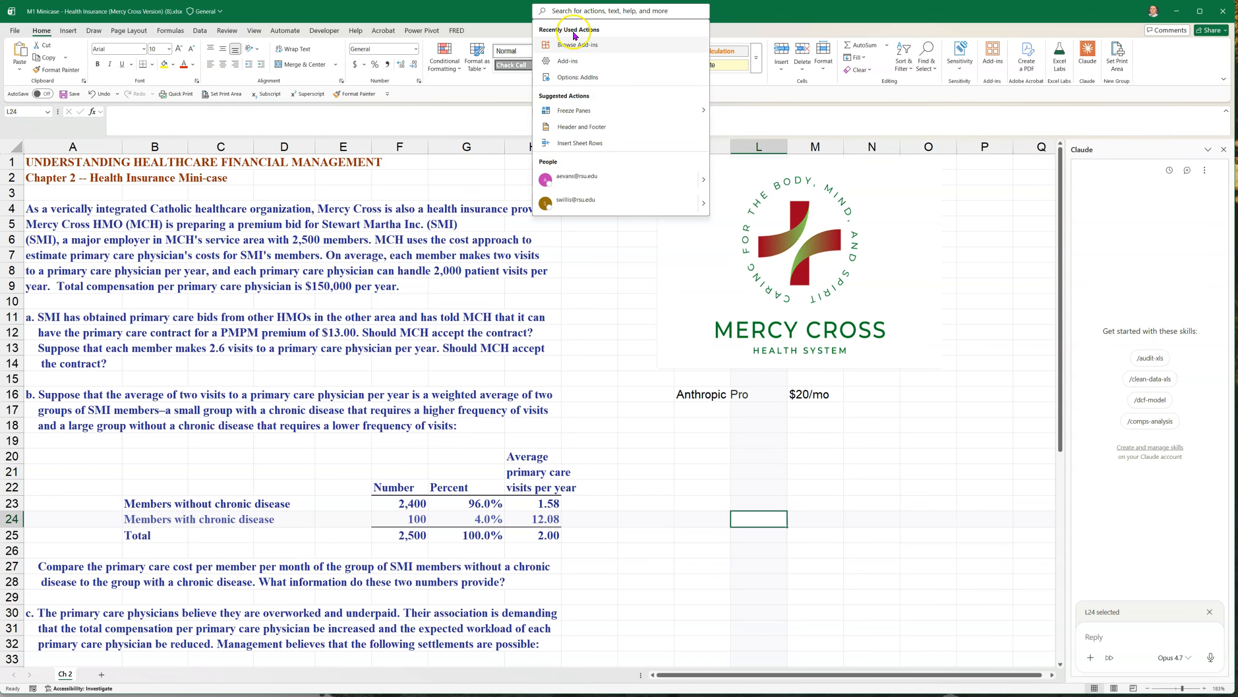
pyautogui.click(576, 45)
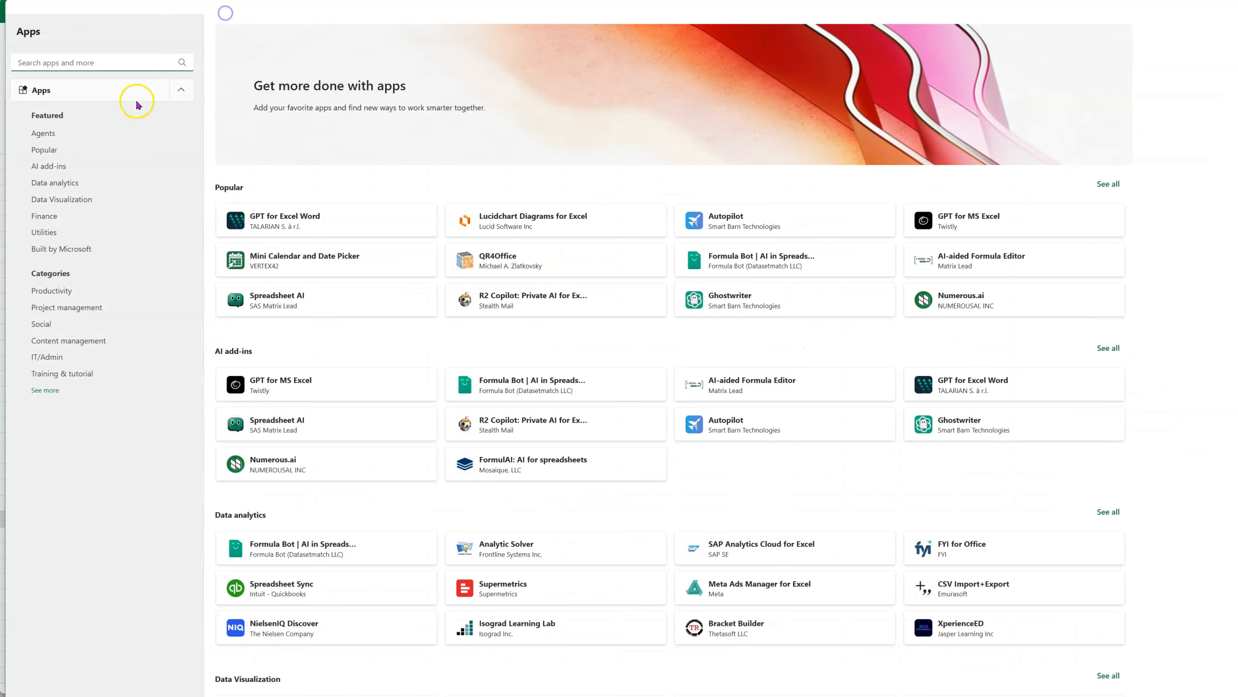
pyautogui.click(113, 62)
pyautogui.write('clu')
pyautogui.press('BackSpace')
pyautogui.write('aude')
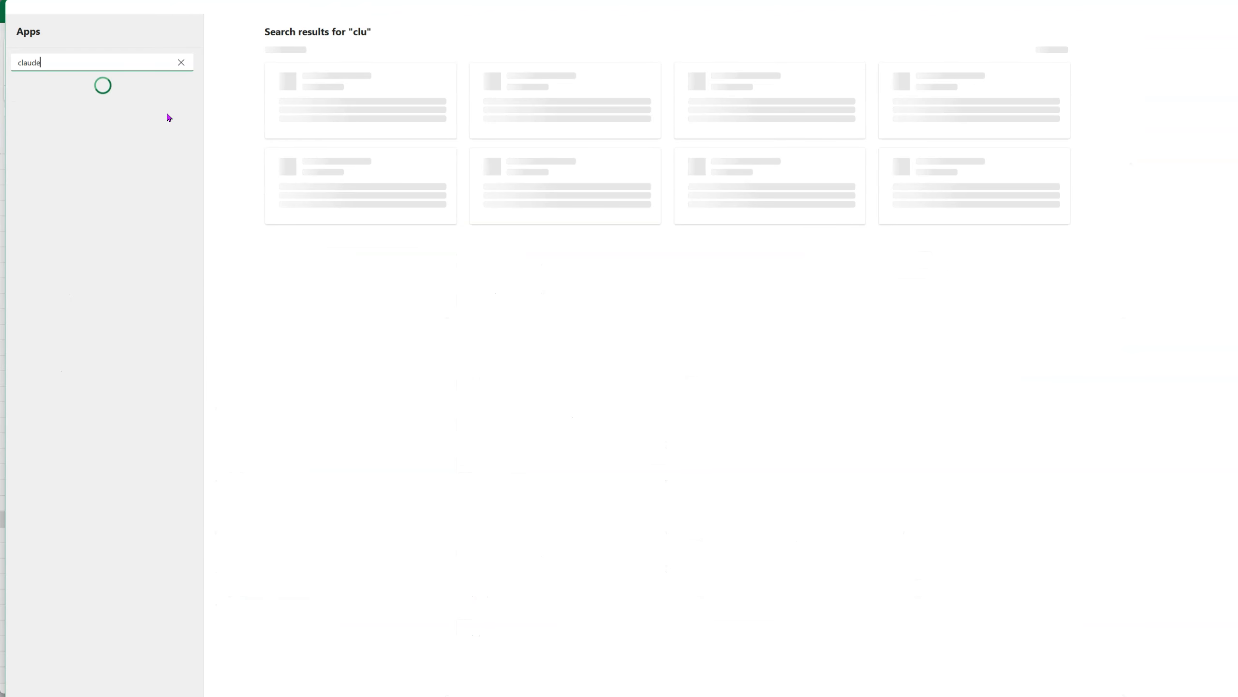
pyautogui.write('                    f')
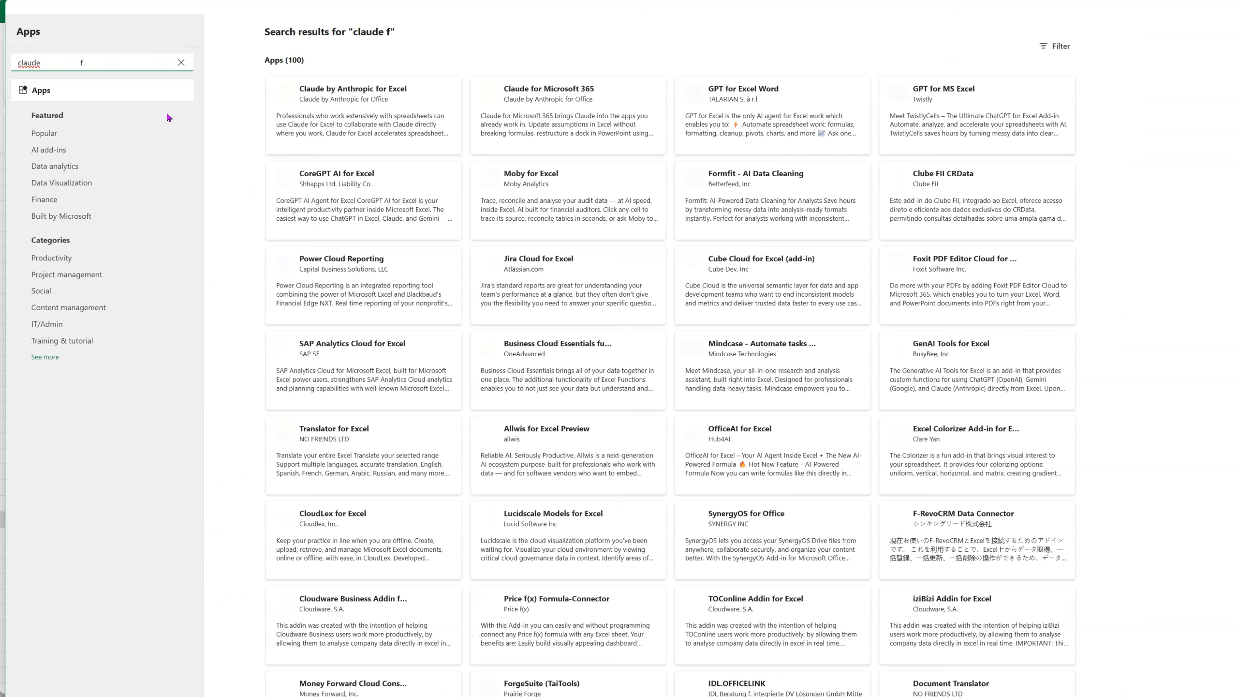
# Refine the add-in store search to claude for excel, and leave the store after viewing the matches
pyautogui.press('BackSpace')
pyautogui.press('BackSpace')
pyautogui.press('BackSpace')
pyautogui.press('BackSpace')
pyautogui.press('BackSpace')
pyautogui.press('BackSpace')
pyautogui.press('BackSpace')
pyautogui.press('BackSpace')
pyautogui.press('BackSpace')
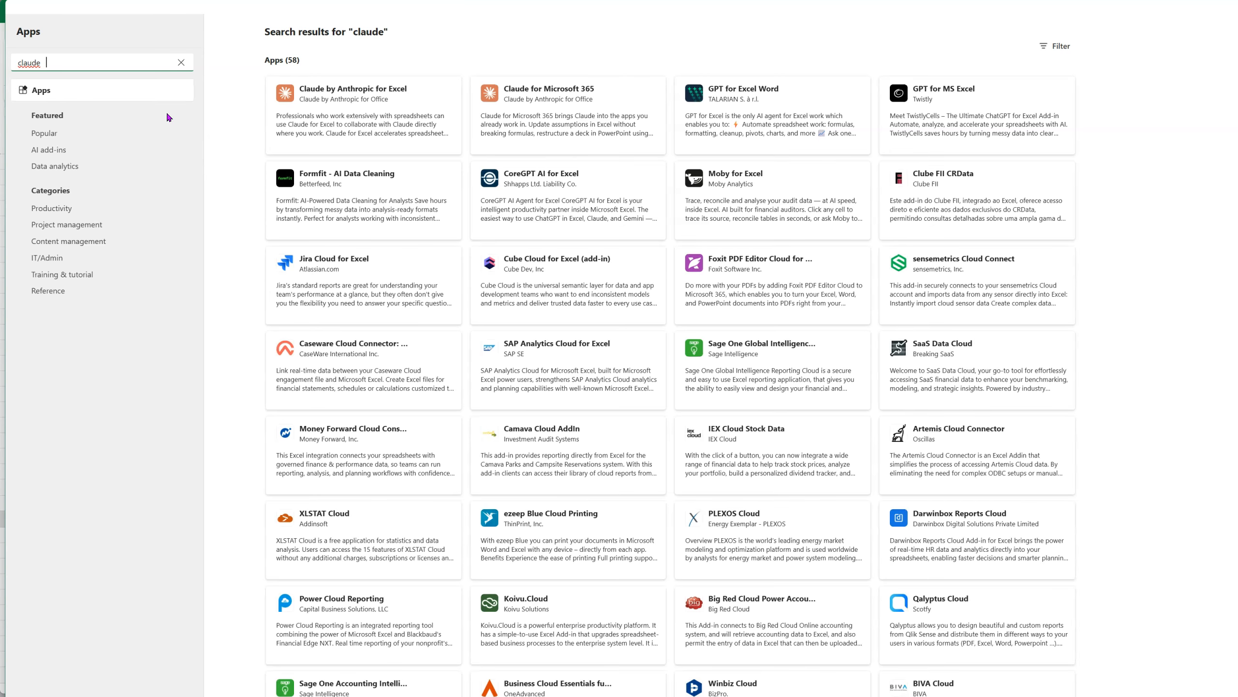
pyautogui.press('BackSpace')
pyautogui.press('BackSpace')
pyautogui.write('for excel')
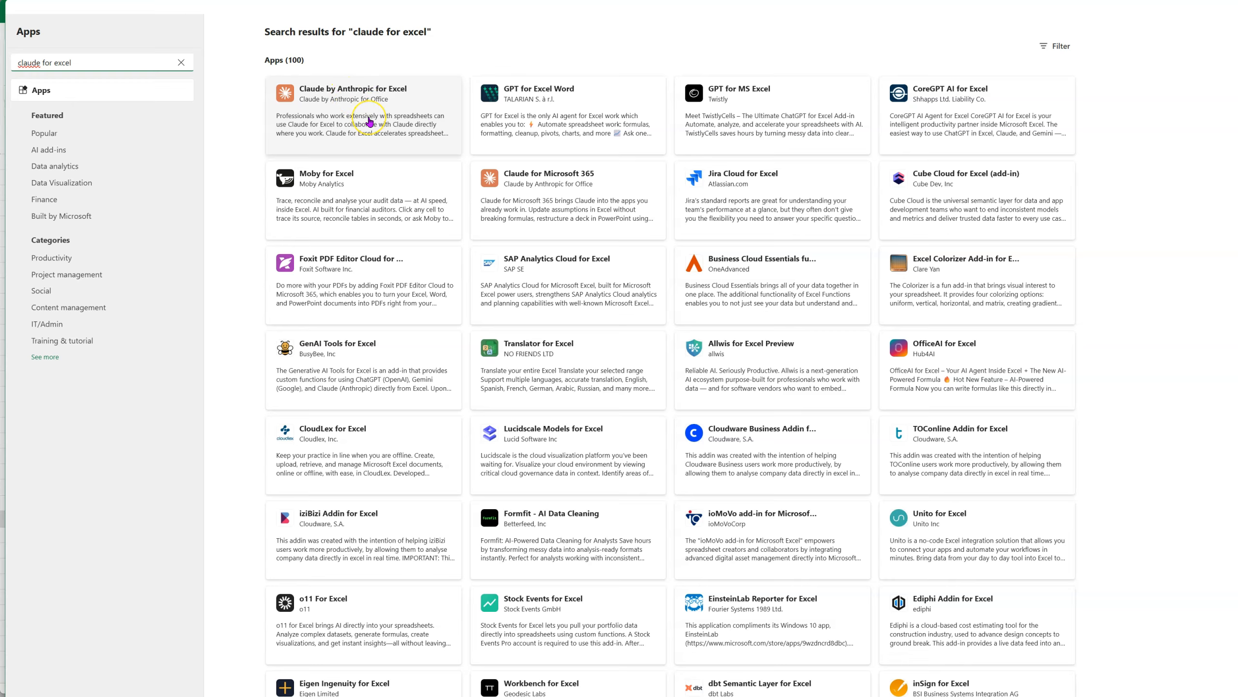
pyautogui.click(181, 62)
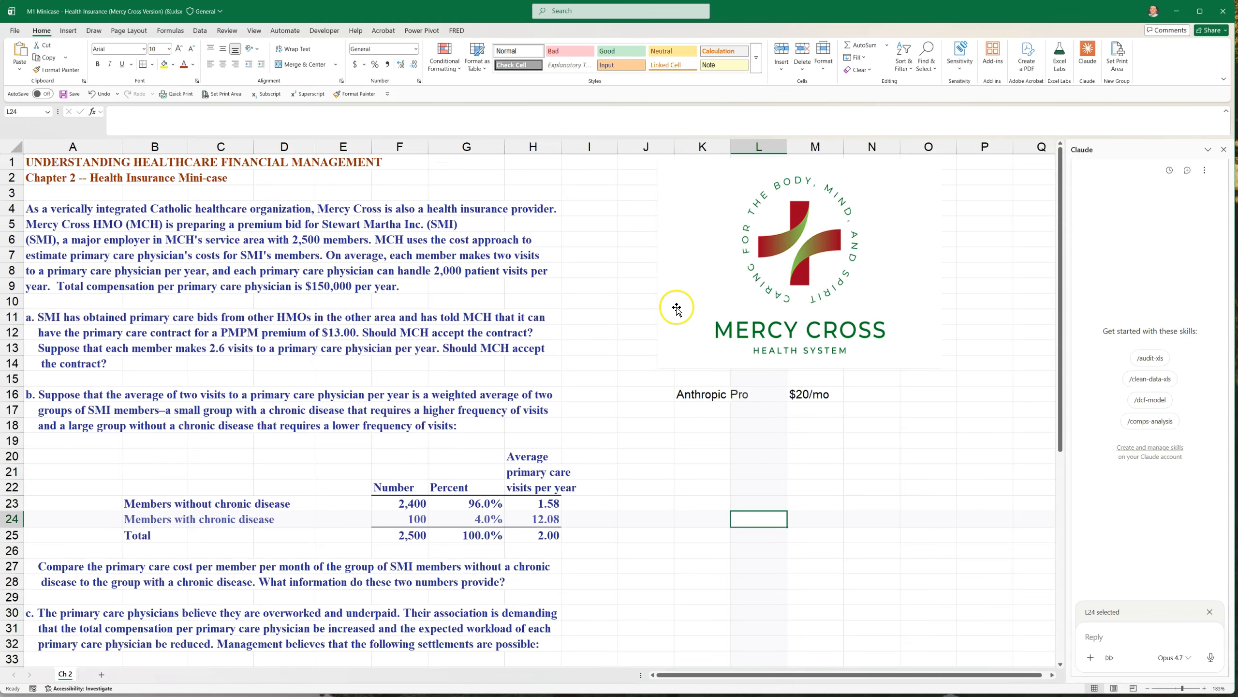
# Delete the Anthropic Pro and $20/mo notes from cells K16 to M16
pyautogui.click(812, 401)
pyautogui.moveTo(711, 394); pyautogui.dragTo(814, 396)
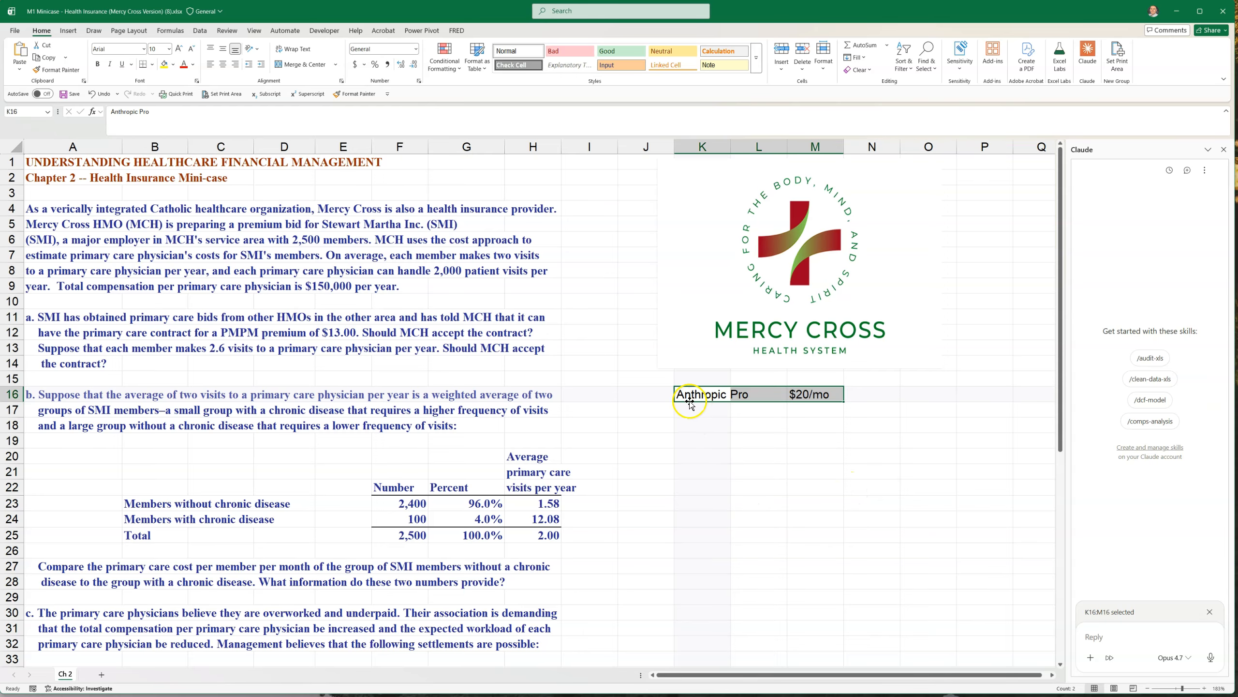
pyautogui.moveTo(682, 395); pyautogui.dragTo(805, 394)
pyautogui.press('Delete')
pyautogui.click(728, 538)
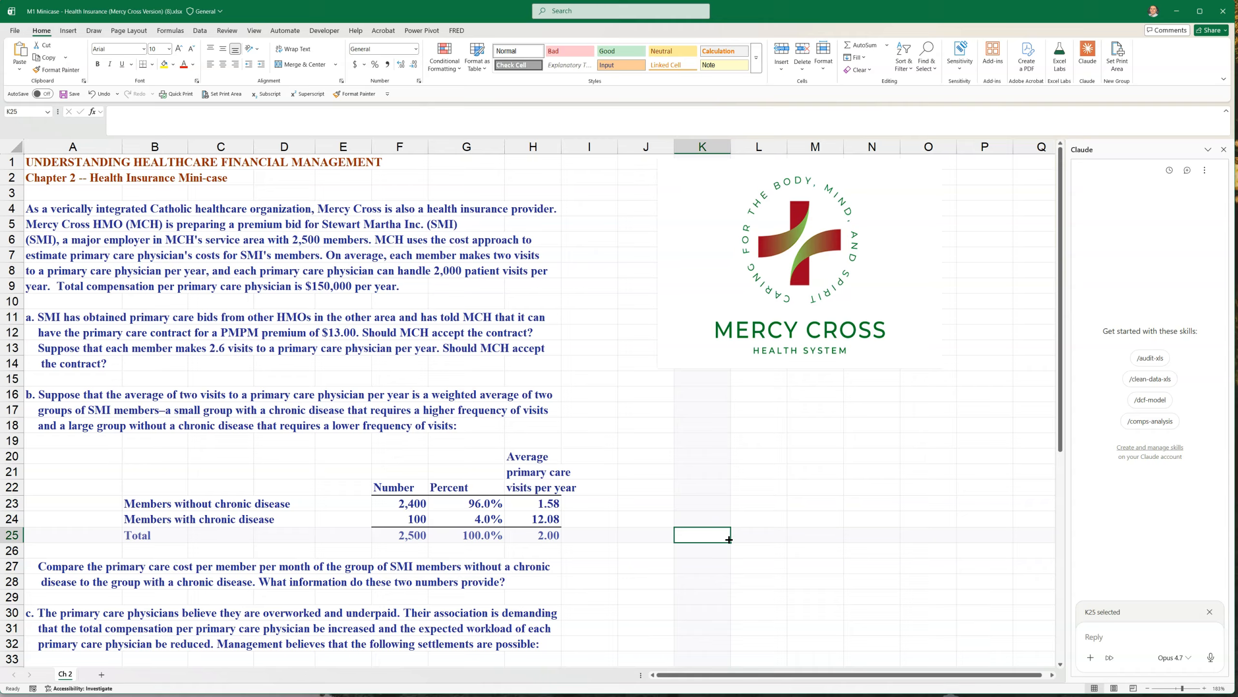
pyautogui.click(722, 539)
# Switch to the Blackboard assignment page in the browser and copy the three bulleted solution requirements
pyautogui.moveTo(767, 9)
pyautogui.mouseDown()
pyautogui.moveTo(1029, 152)
pyautogui.moveTo(1237, 353)
pyautogui.moveTo(723, 113)
pyautogui.moveTo(756, 4)
pyautogui.mouseUp()
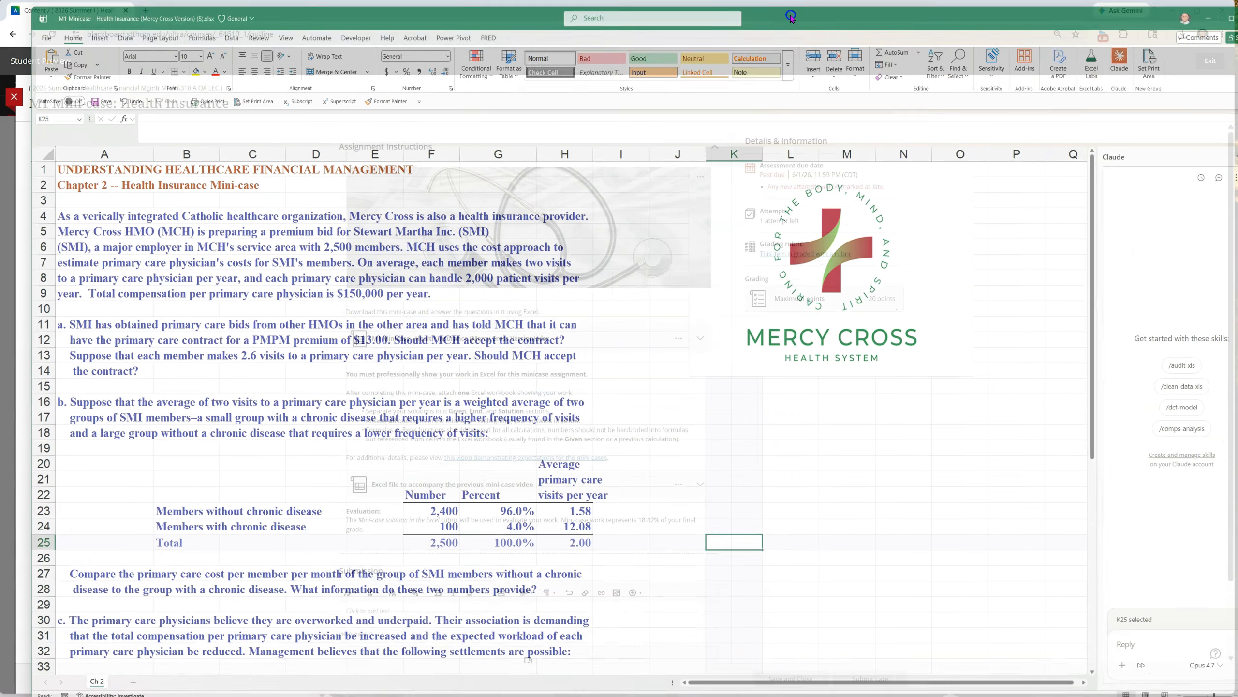
pyautogui.hotkey('alt', 'Tab')
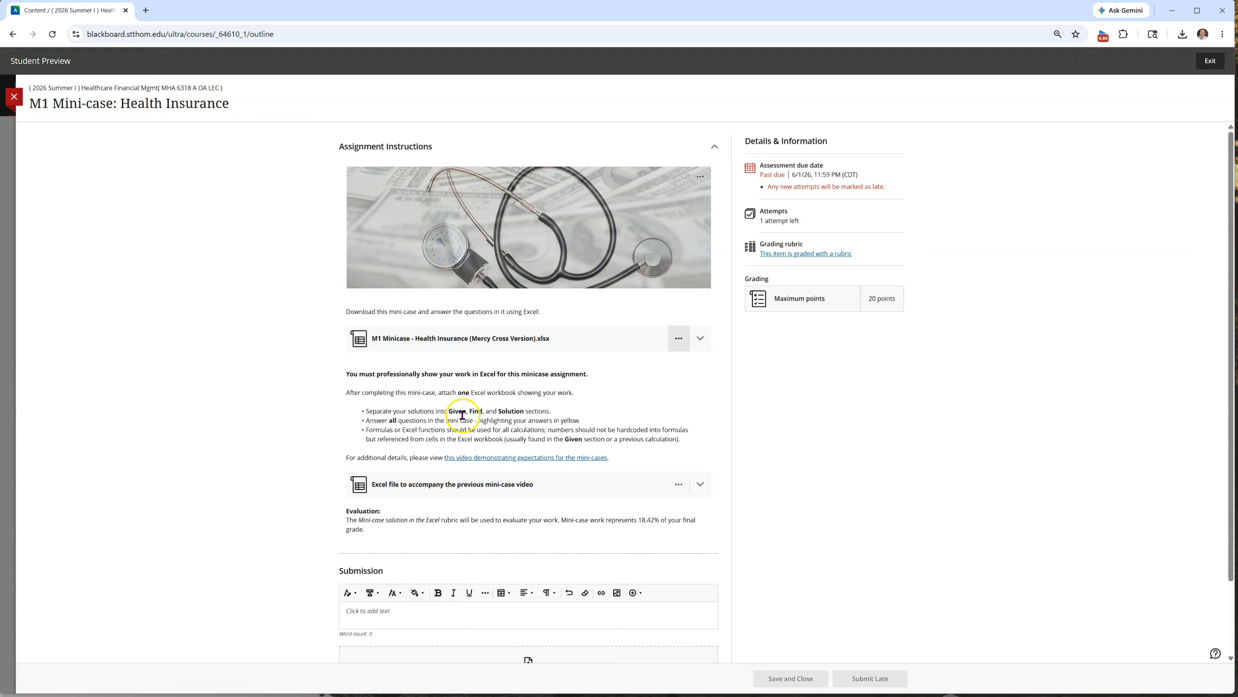
pyautogui.moveTo(365, 411); pyautogui.dragTo(682, 441)
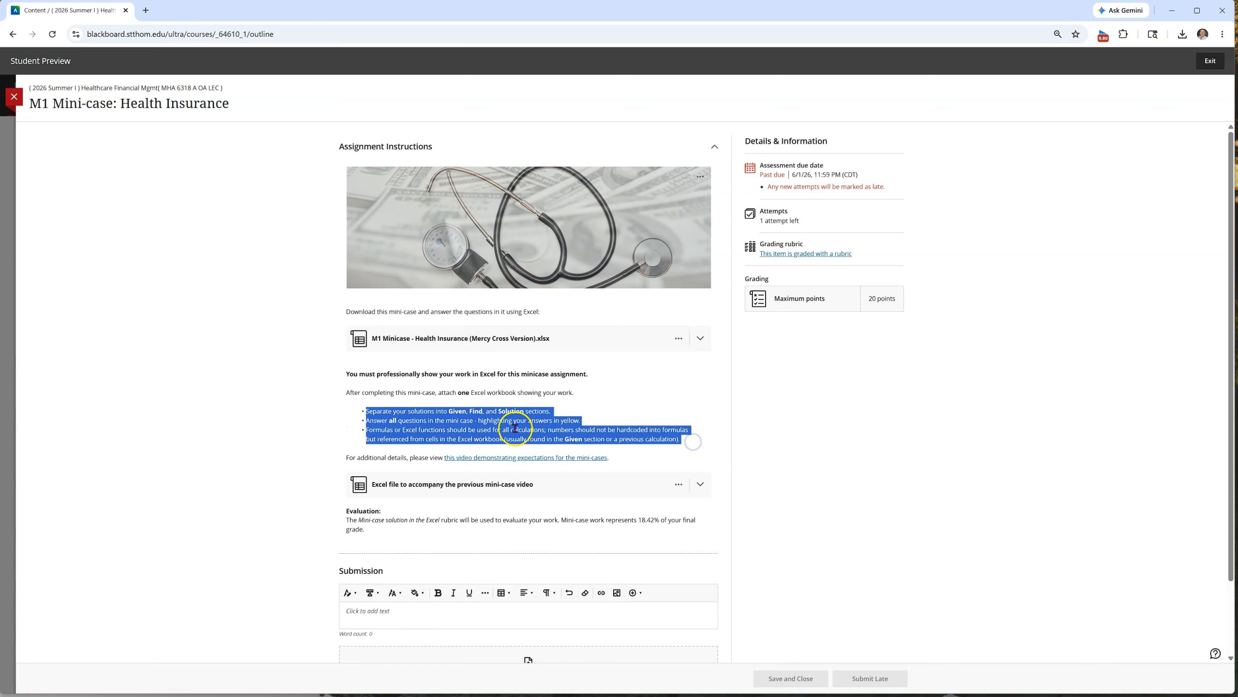
pyautogui.rightClick(492, 417)
pyautogui.click(519, 431)
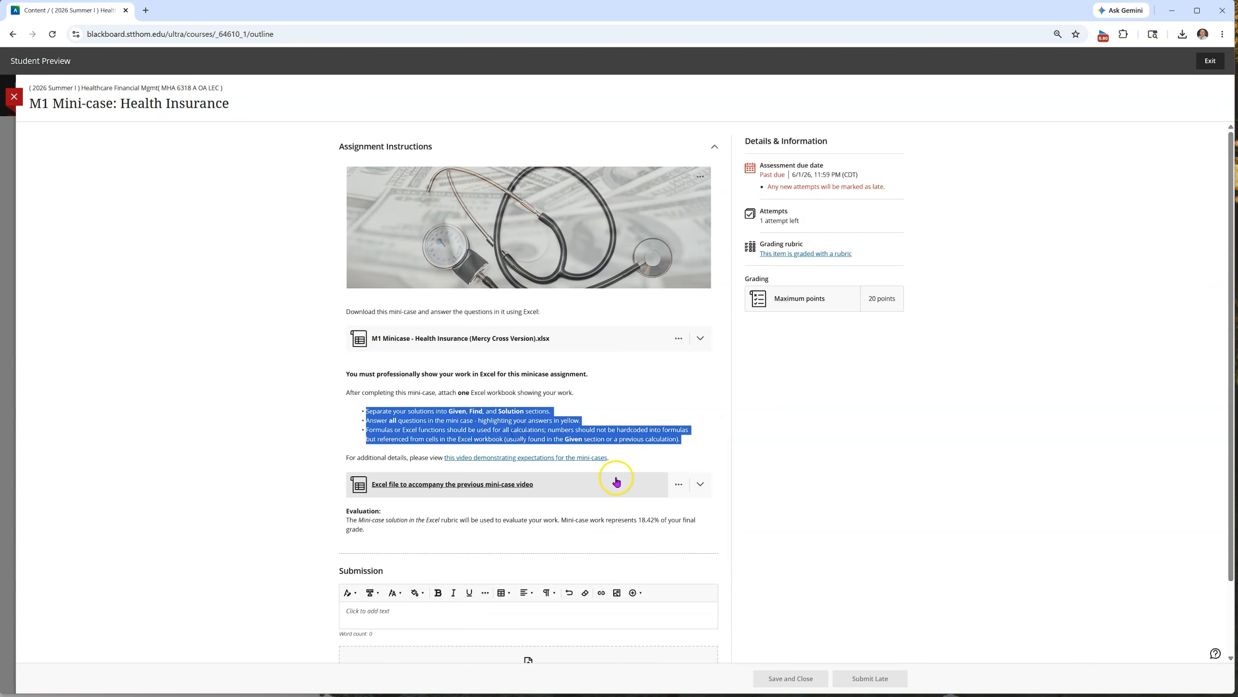
# Switch back to the Excel workbook and paste the copied requirements into the Claude prompt
pyautogui.hotkey('alt', 'Tab')
pyautogui.click(1102, 632)
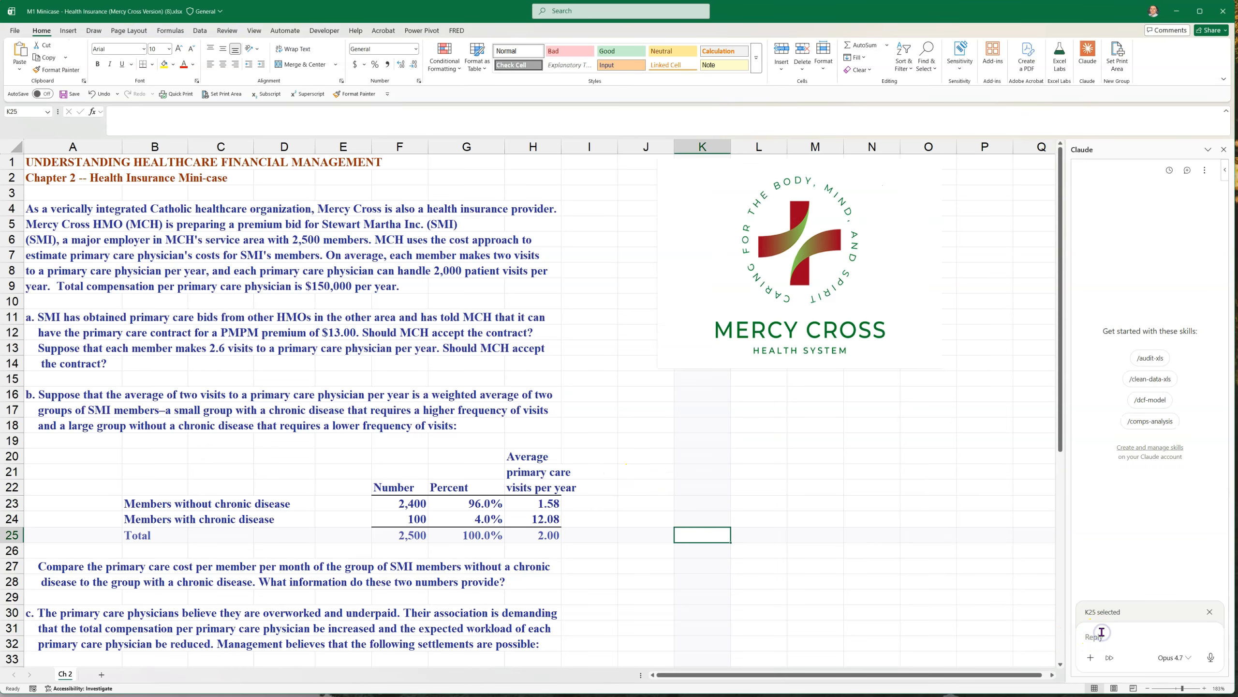
pyautogui.hotkey('ctrl', 'v')
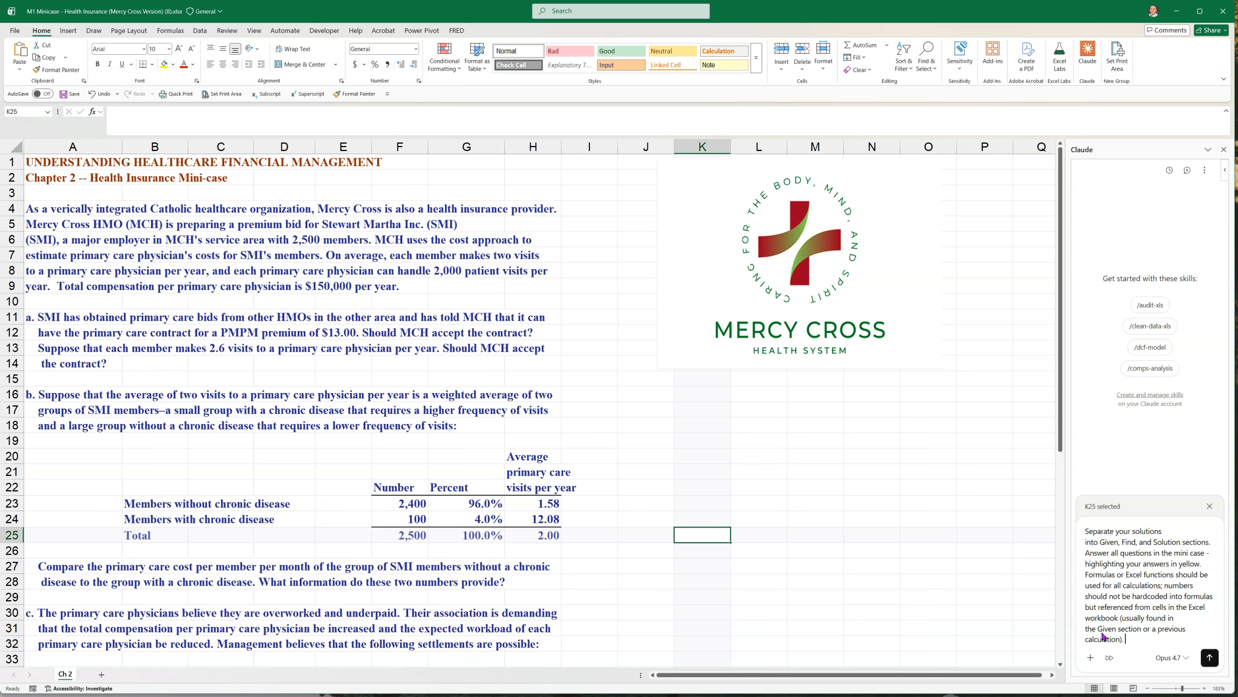
# Begin the Claude prompt with "Please solve this case, use a separate excel tab for each part." and submit it
pyautogui.click(1088, 528)
pyautogui.write('Please solve this ca')
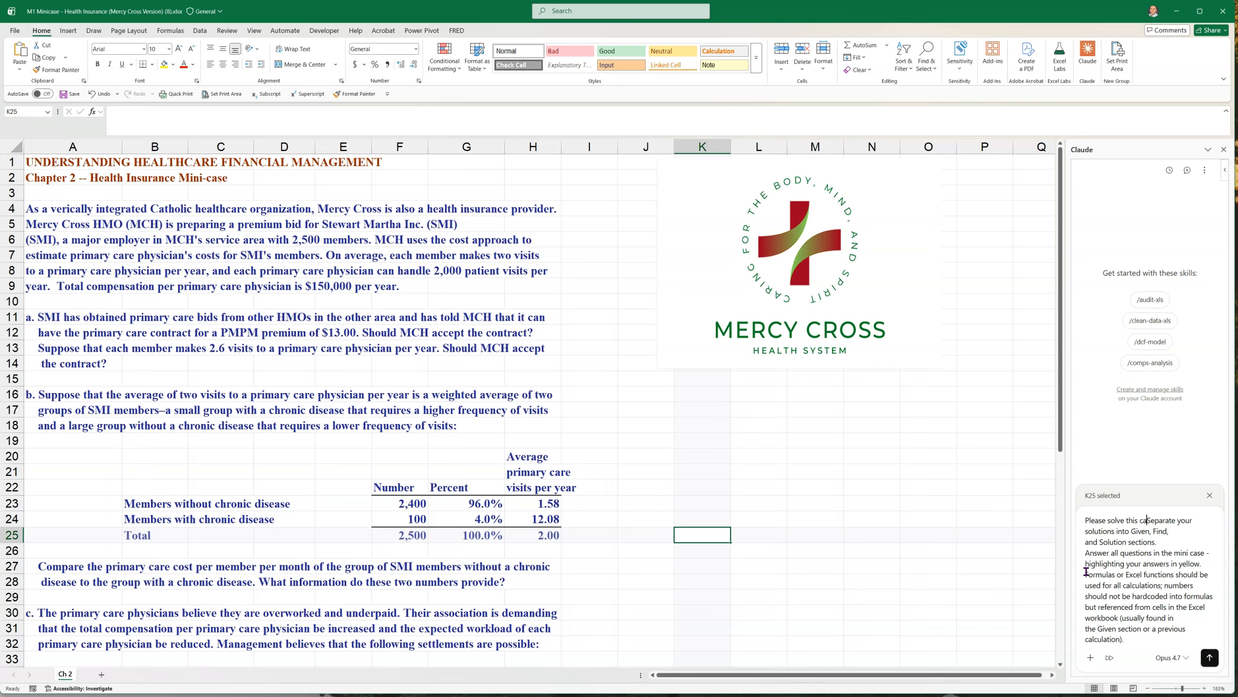
pyautogui.write('se, use a separ')
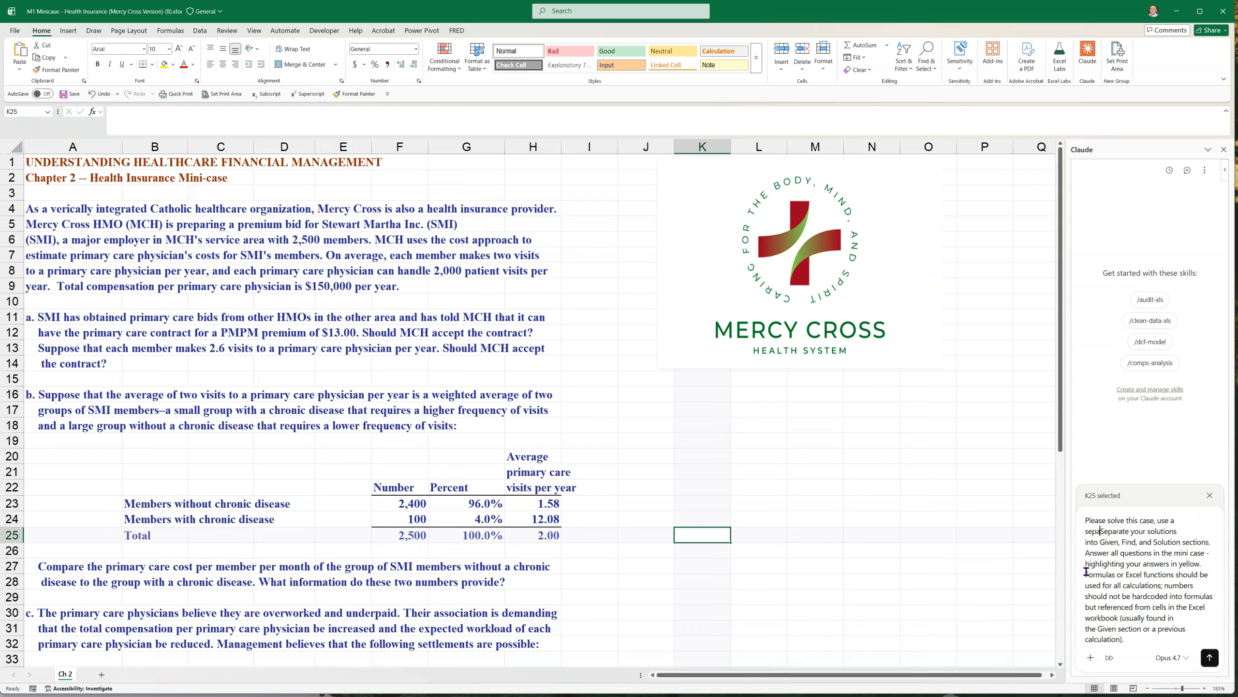
pyautogui.write('ate excel tab for each part.')
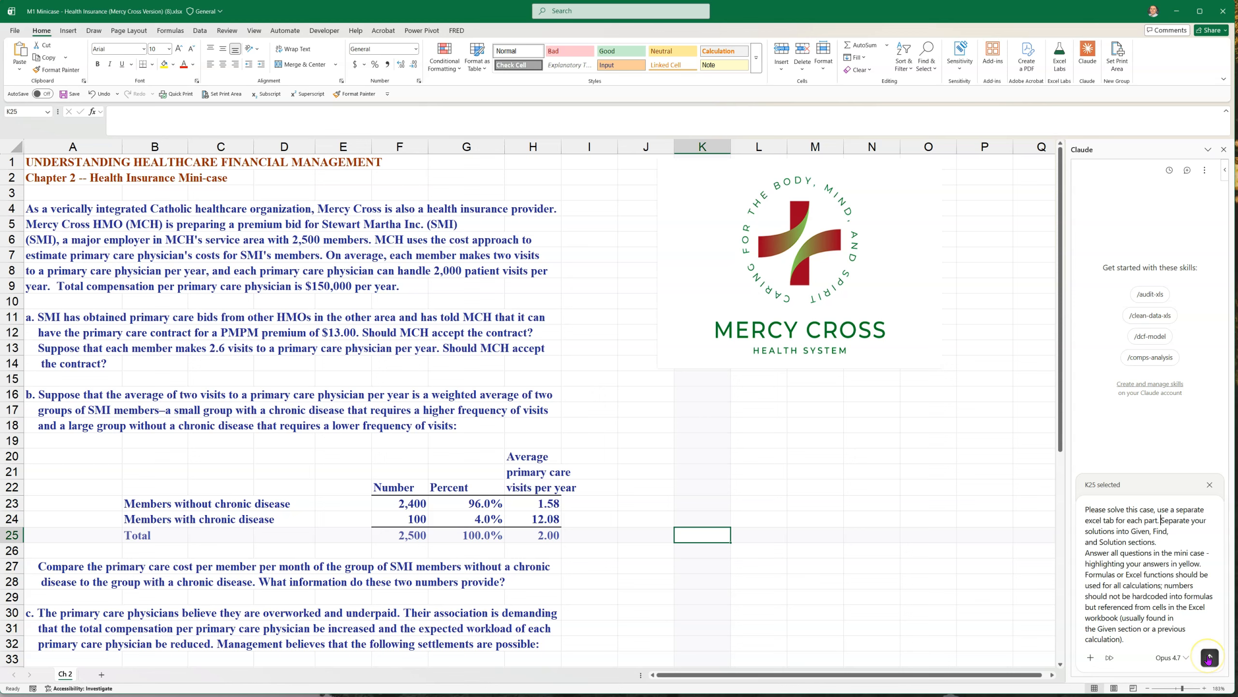
pyautogui.click(1209, 657)
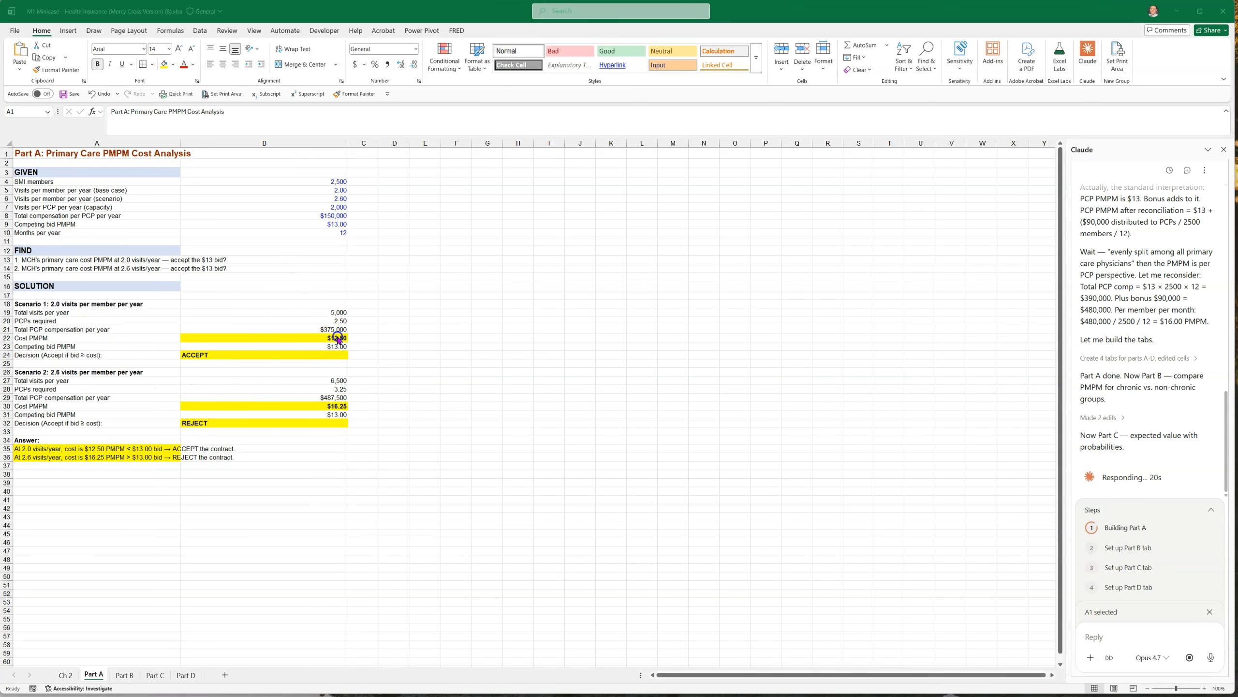
# Inspect the Cost PMPM and Decision cells of both scenarios on the Part A sheet
pyautogui.click(338, 337)
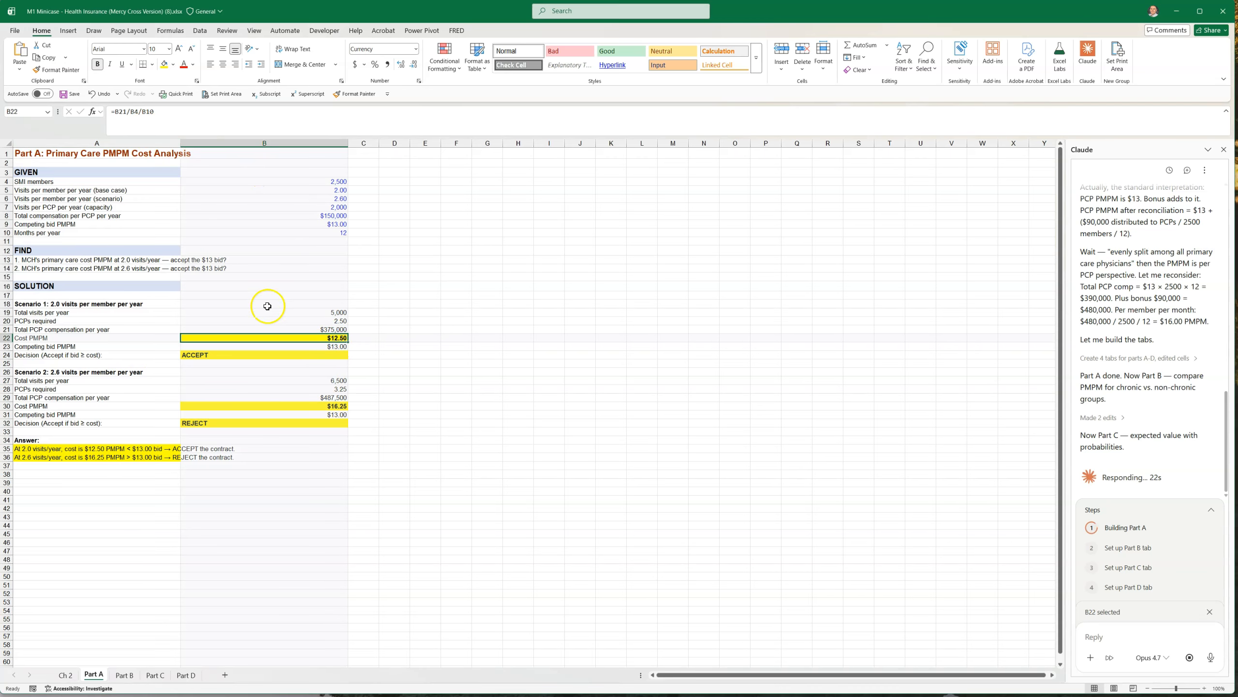
pyautogui.click(334, 405)
pyautogui.click(221, 423)
pyautogui.click(245, 352)
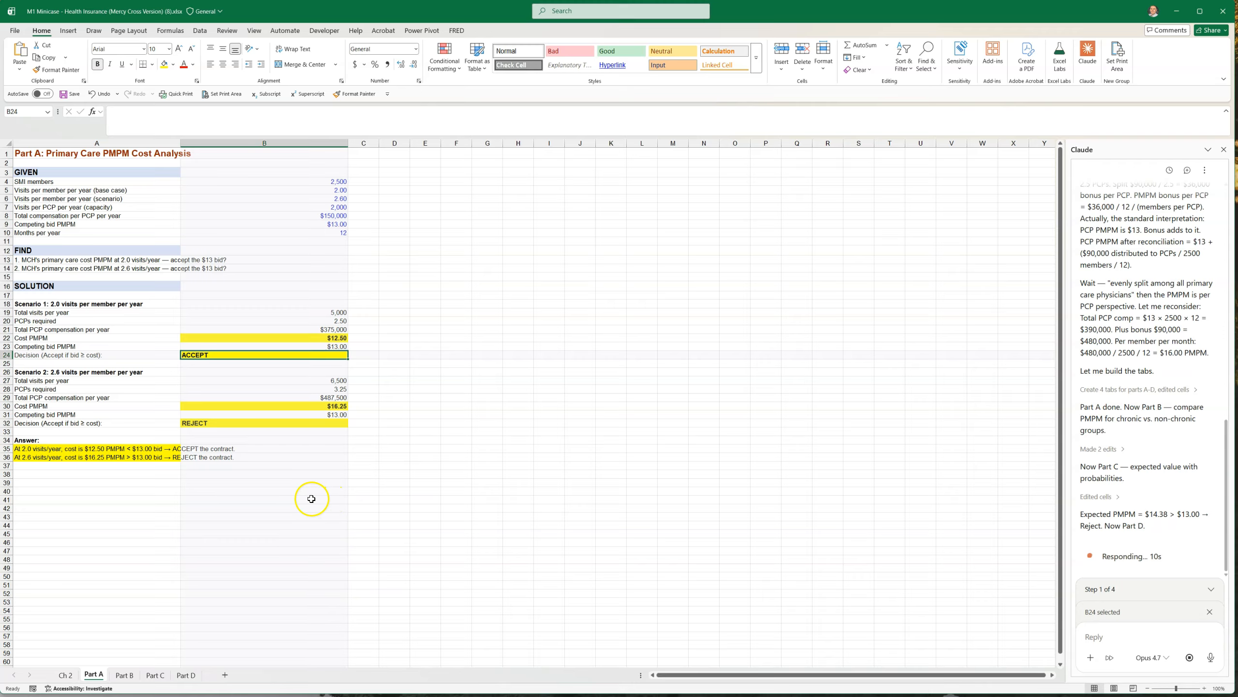
# Review Part A's Given values, Find questions and the formulas behind the Scenario 1 visits, PCPs, compensation and cost
pyautogui.moveTo(331, 185); pyautogui.dragTo(334, 224)
pyautogui.click(324, 313)
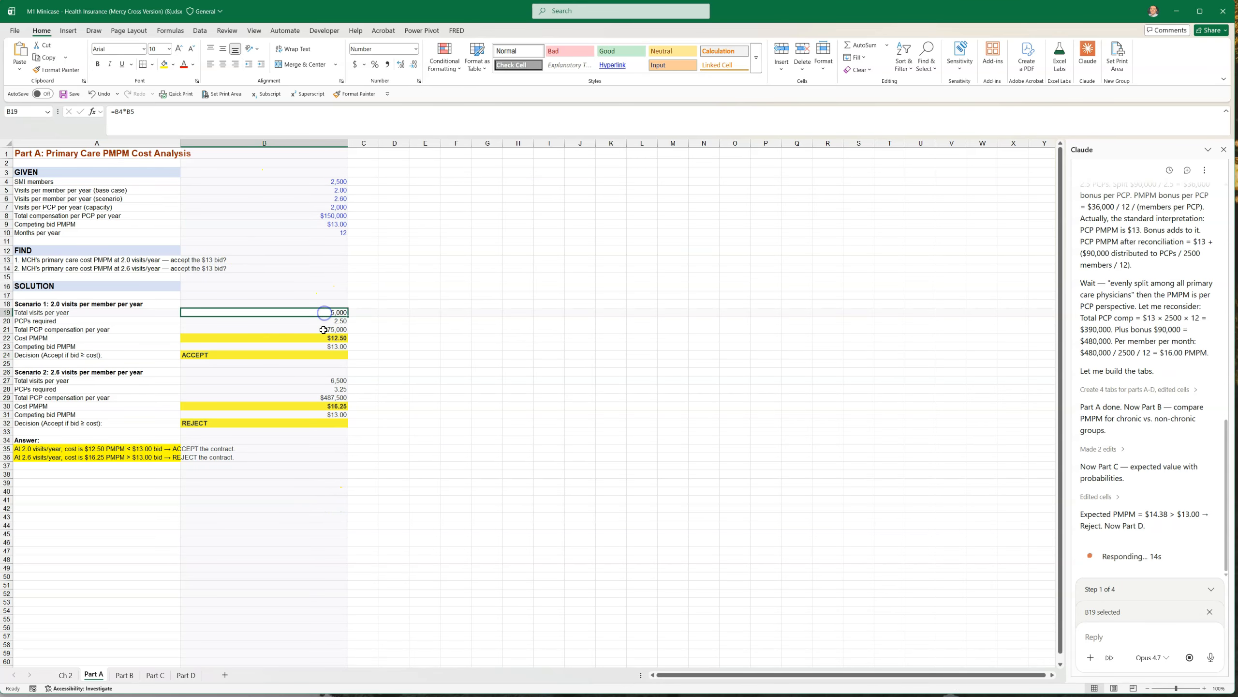
pyautogui.click(324, 330)
pyautogui.moveTo(75, 183); pyautogui.dragTo(276, 235)
pyautogui.moveTo(191, 259); pyautogui.dragTo(205, 269)
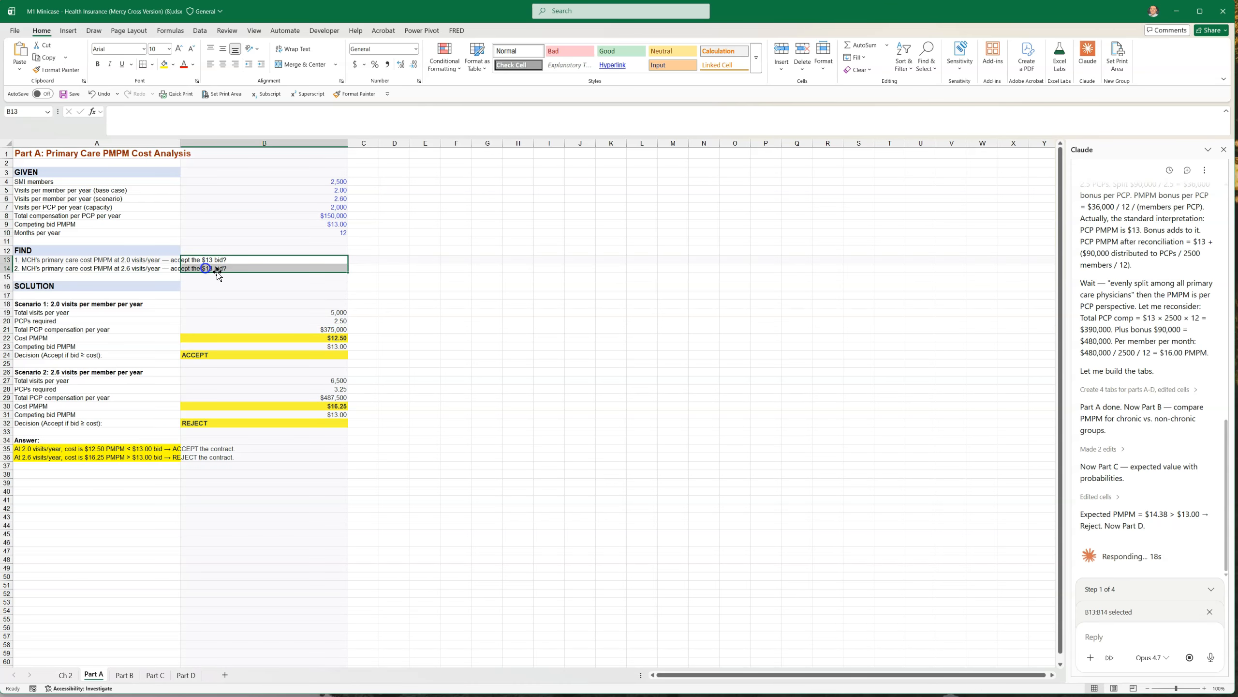
pyautogui.click(329, 313)
pyautogui.click(329, 322)
pyautogui.click(331, 338)
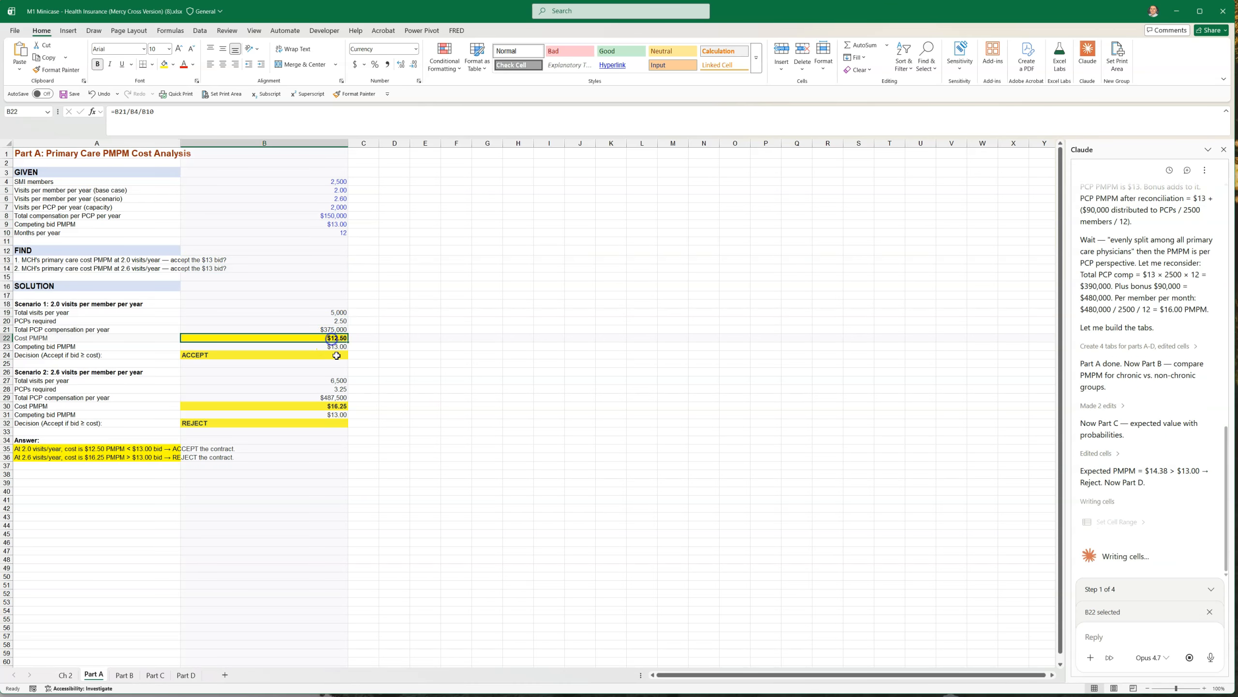
# Check the formulas behind Part A's Scenario 1 total visits and decision and the Scenario 2 cost PMPM
pyautogui.click(329, 312)
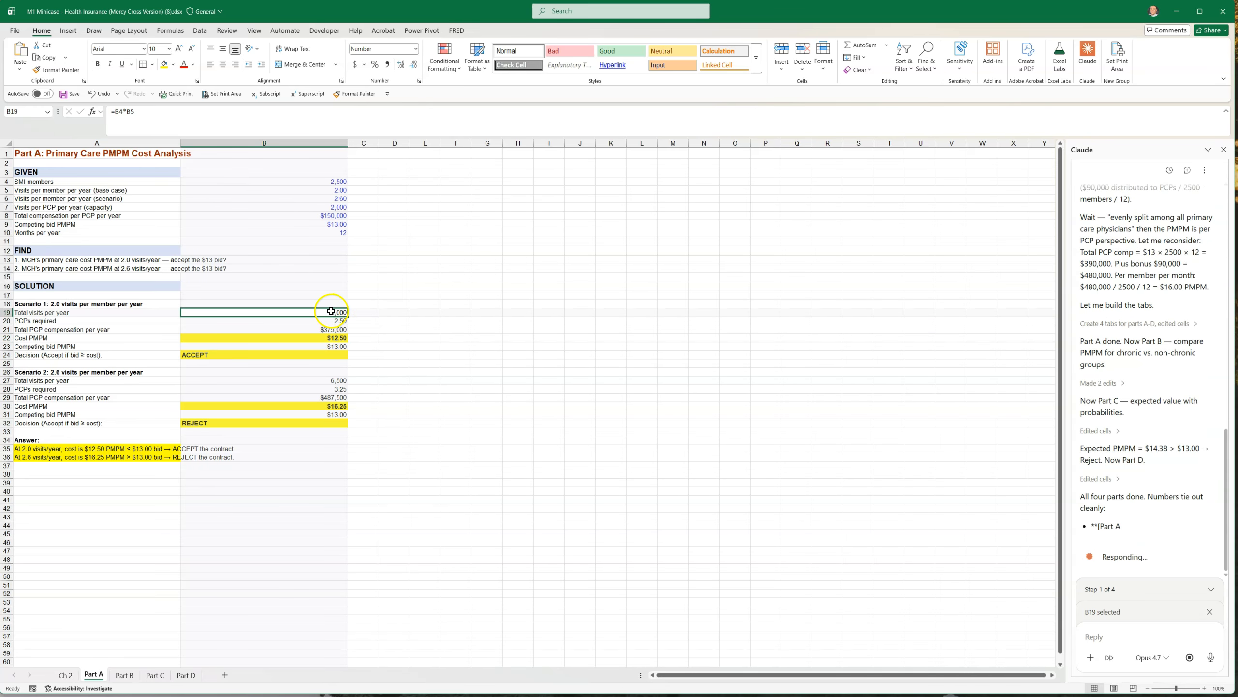
pyautogui.doubleClick(330, 312)
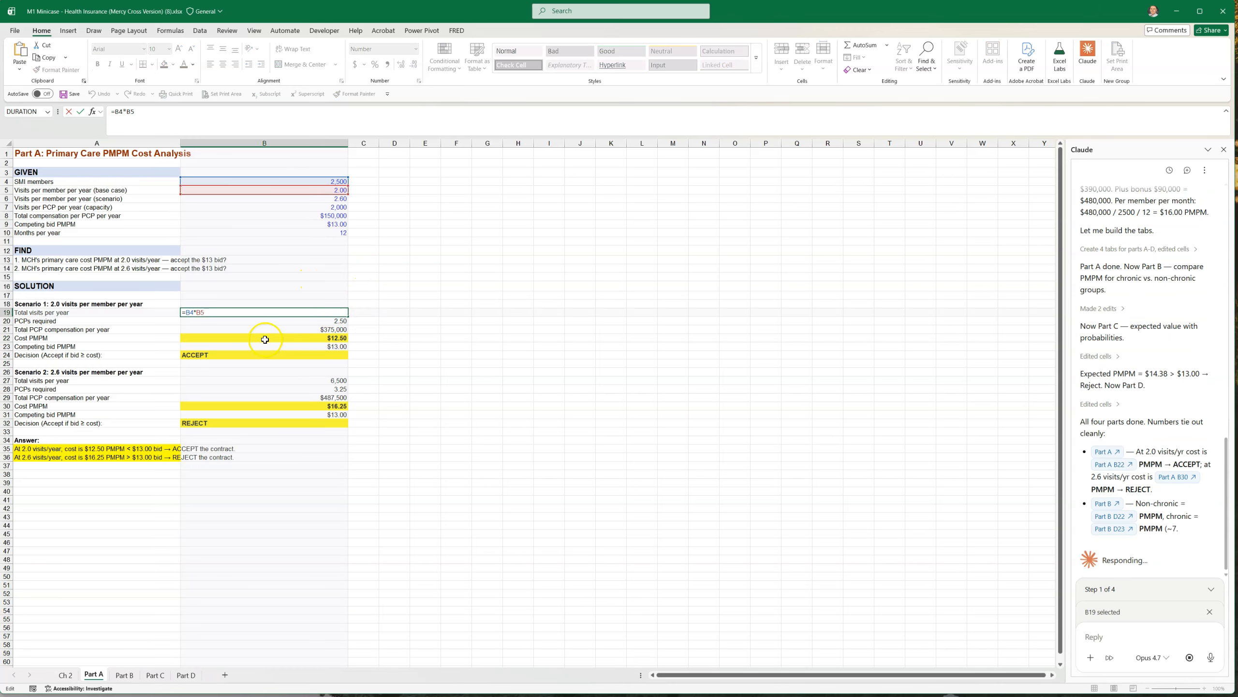
pyautogui.press('Escape')
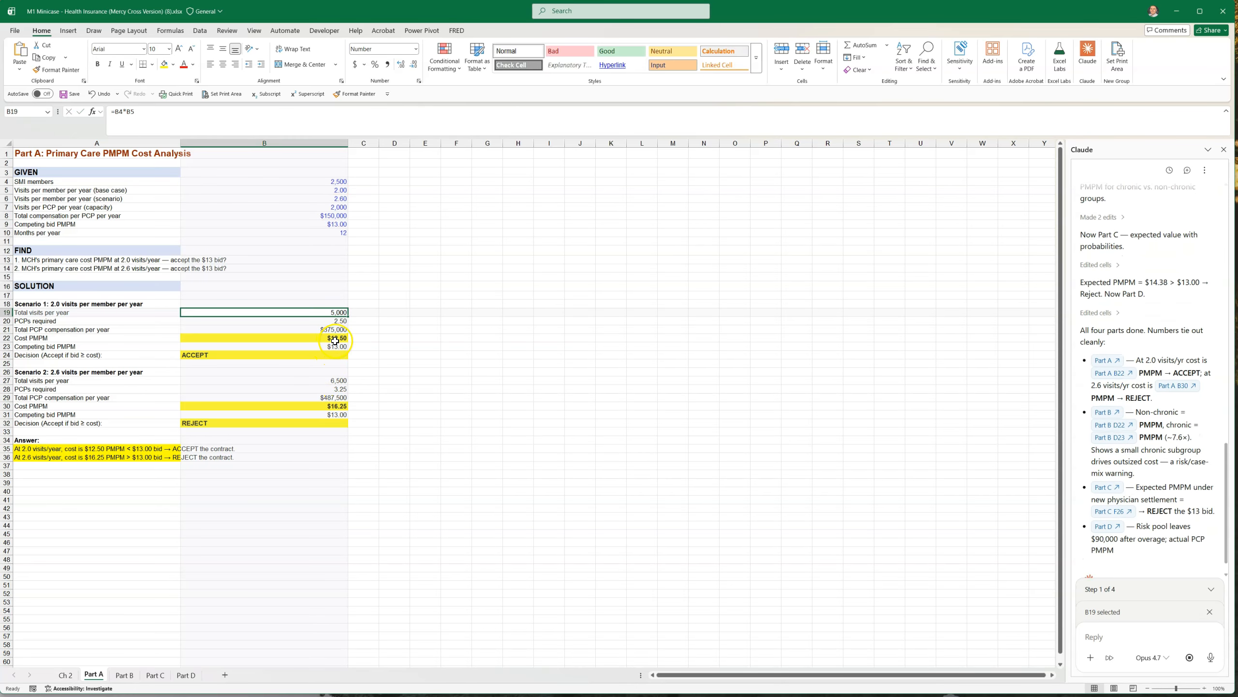
pyautogui.click(331, 354)
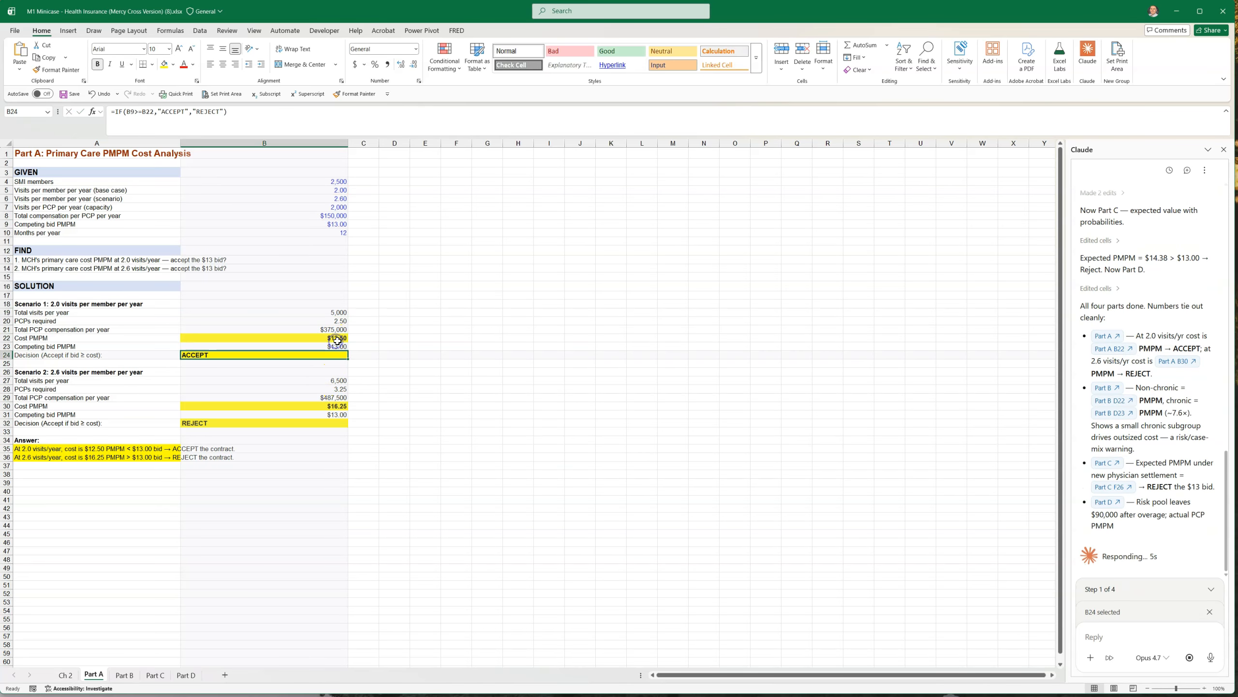
pyautogui.click(335, 403)
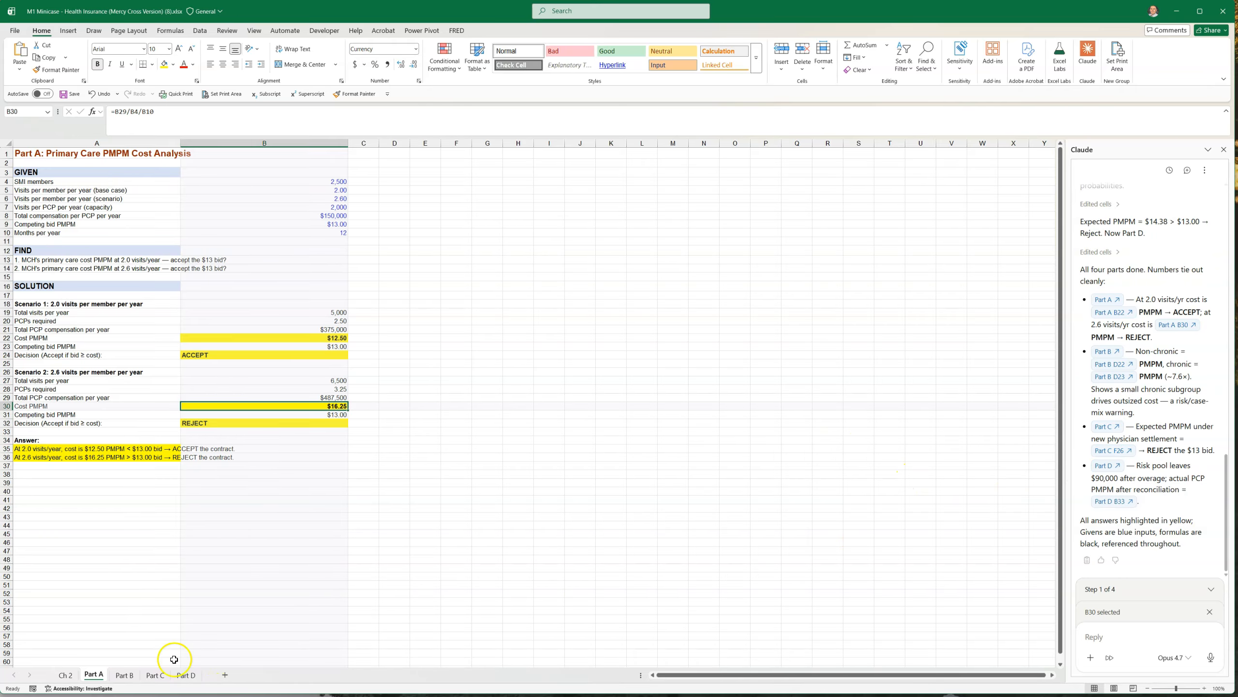
# Look through the Part B, Part C and Part D solution sheets alongside the original case text on Ch 2
pyautogui.click(128, 676)
pyautogui.click(156, 675)
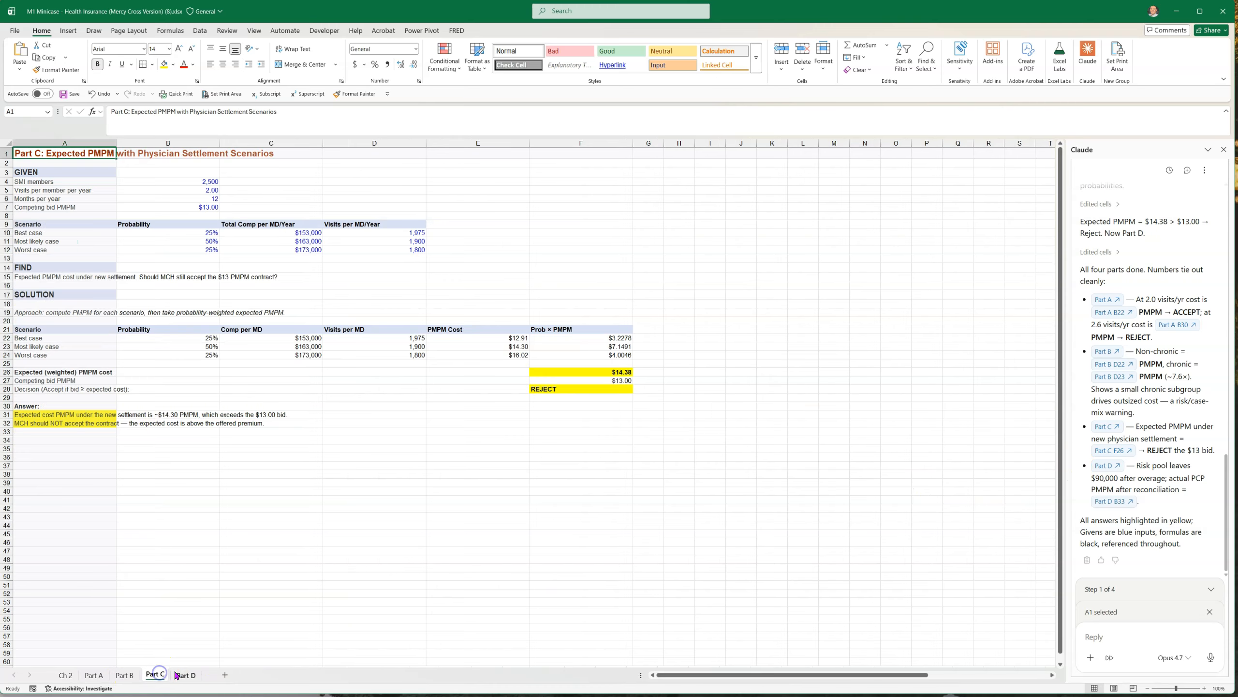
pyautogui.click(176, 675)
pyautogui.click(65, 675)
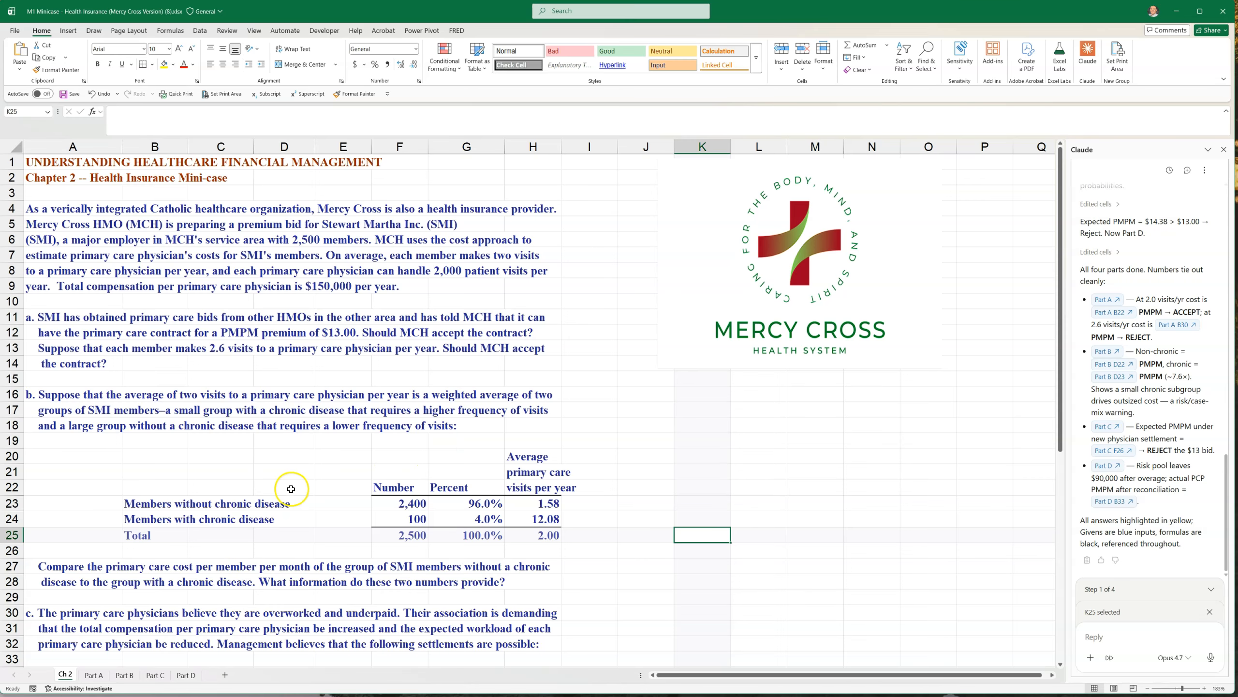
pyautogui.click(94, 675)
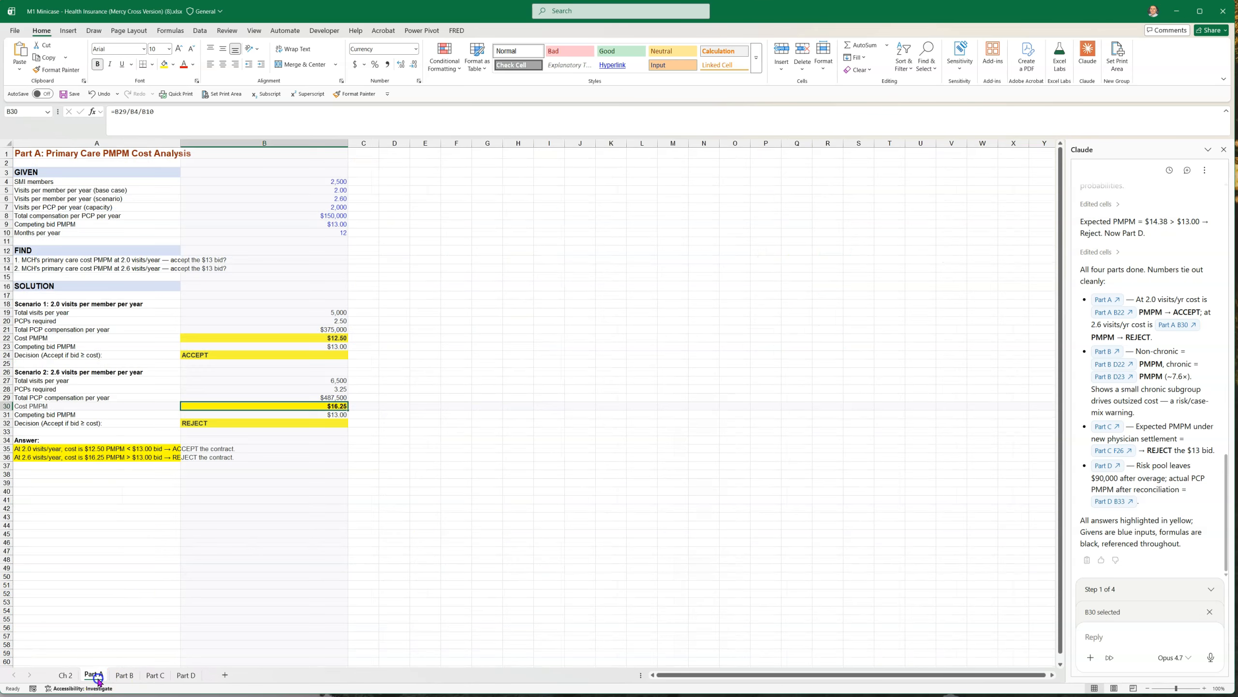
pyautogui.click(264, 499)
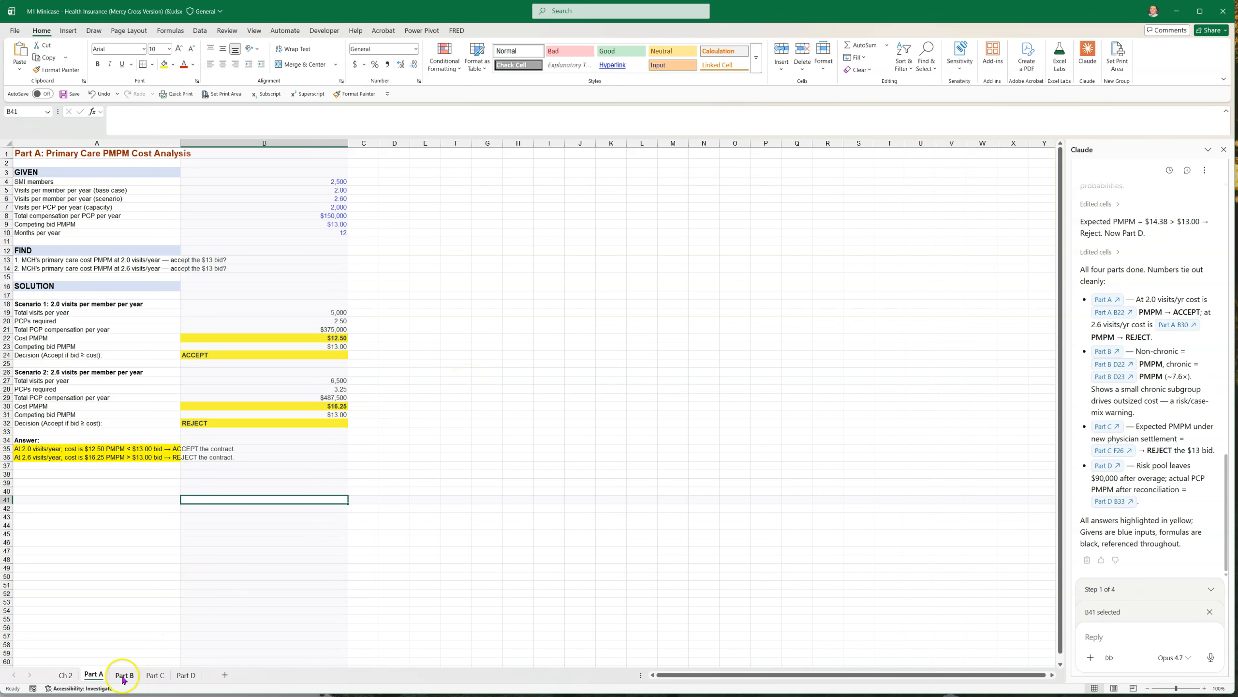
pyautogui.click(124, 675)
pyautogui.click(157, 675)
pyautogui.click(186, 674)
pyautogui.click(94, 674)
pyautogui.click(131, 675)
pyautogui.click(155, 674)
pyautogui.click(186, 675)
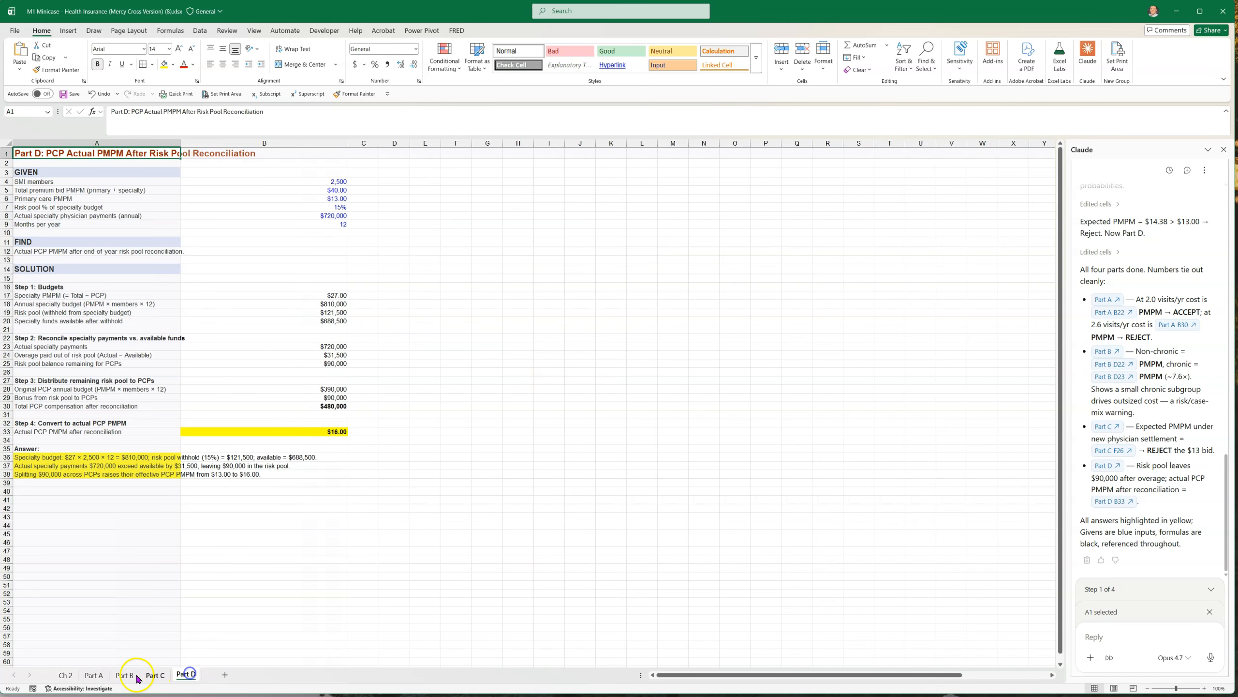
# Inspect the formulas in the highlighted Cost PMPM and Decision cells of both scenarios on the Part A sheet
pyautogui.click(93, 675)
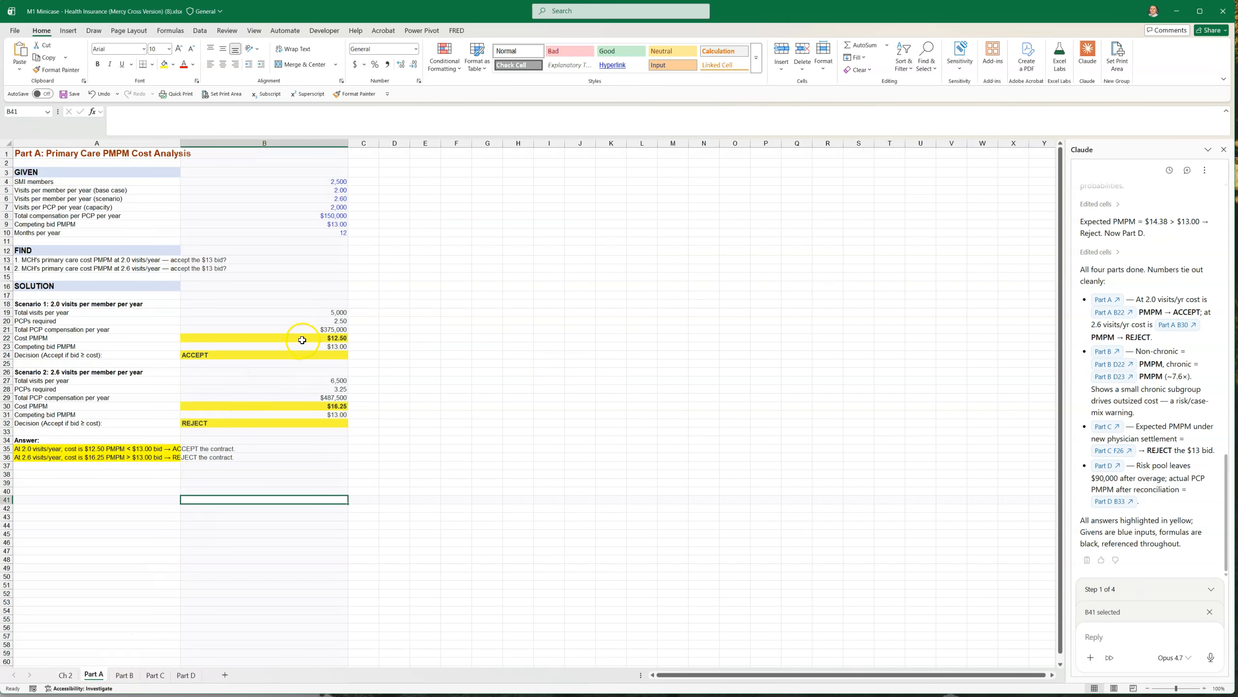
pyautogui.click(302, 340)
pyautogui.click(304, 355)
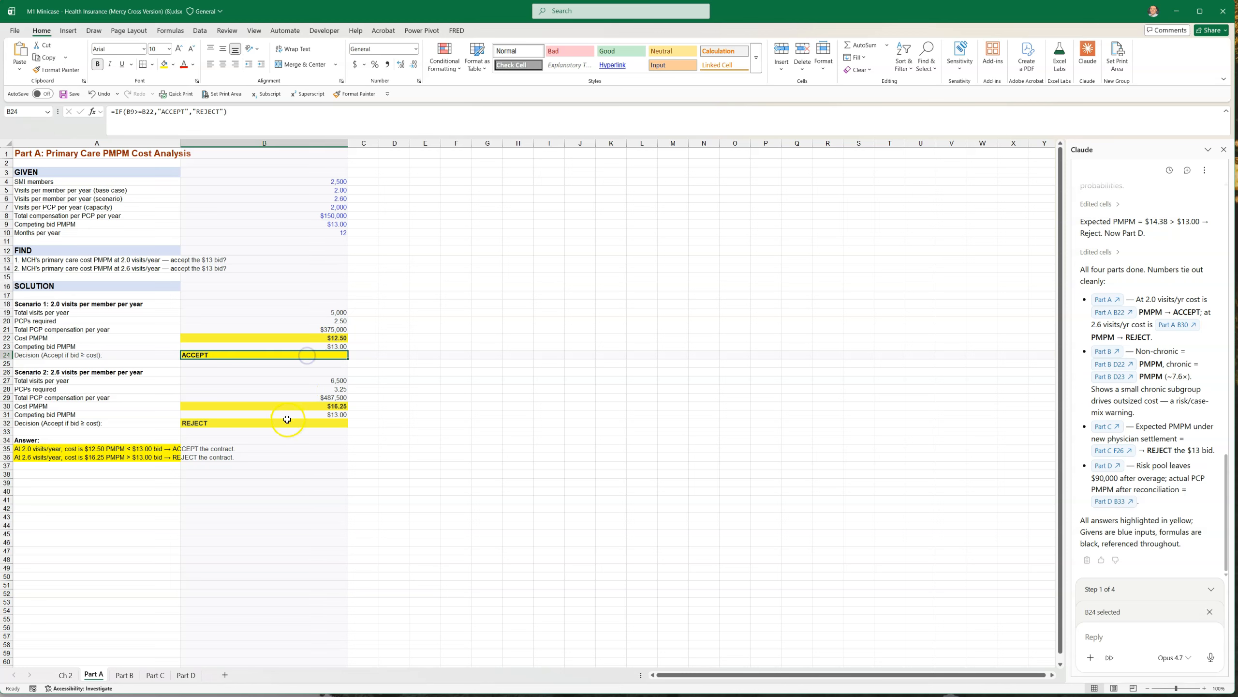
pyautogui.click(292, 407)
pyautogui.click(288, 423)
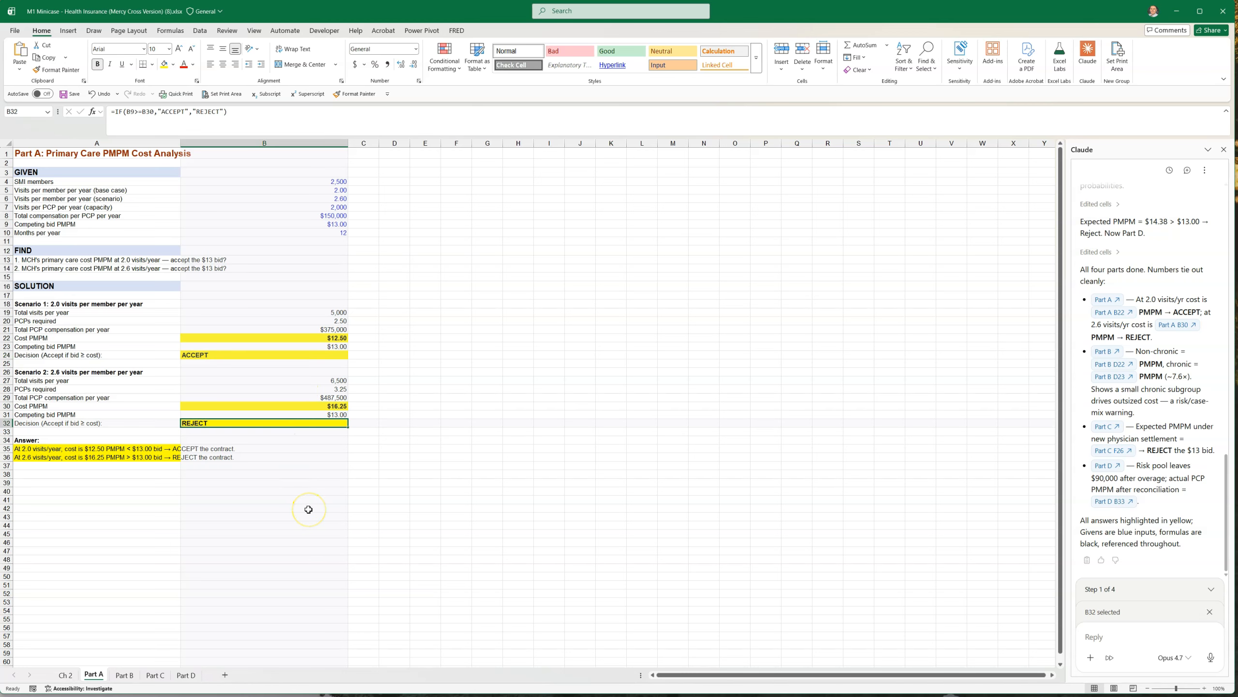
# Autofit column A on the Part A sheet to its contents and check the two answer statements
pyautogui.doubleClick(180, 143)
pyautogui.click(177, 533)
pyautogui.click(190, 448)
pyautogui.click(193, 458)
# Review the Part B and Part C sheets and examine the risk pool reconciliation on Part D
pyautogui.click(124, 675)
pyautogui.click(155, 675)
pyautogui.click(186, 675)
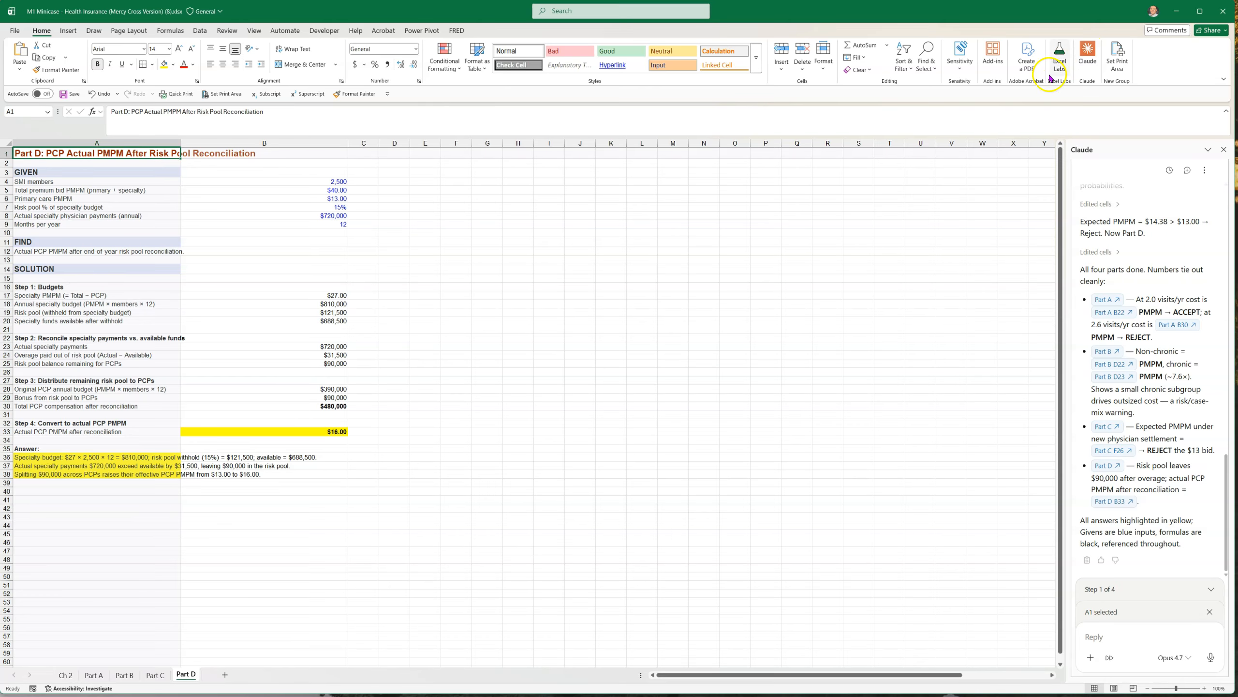
pyautogui.click(518, 295)
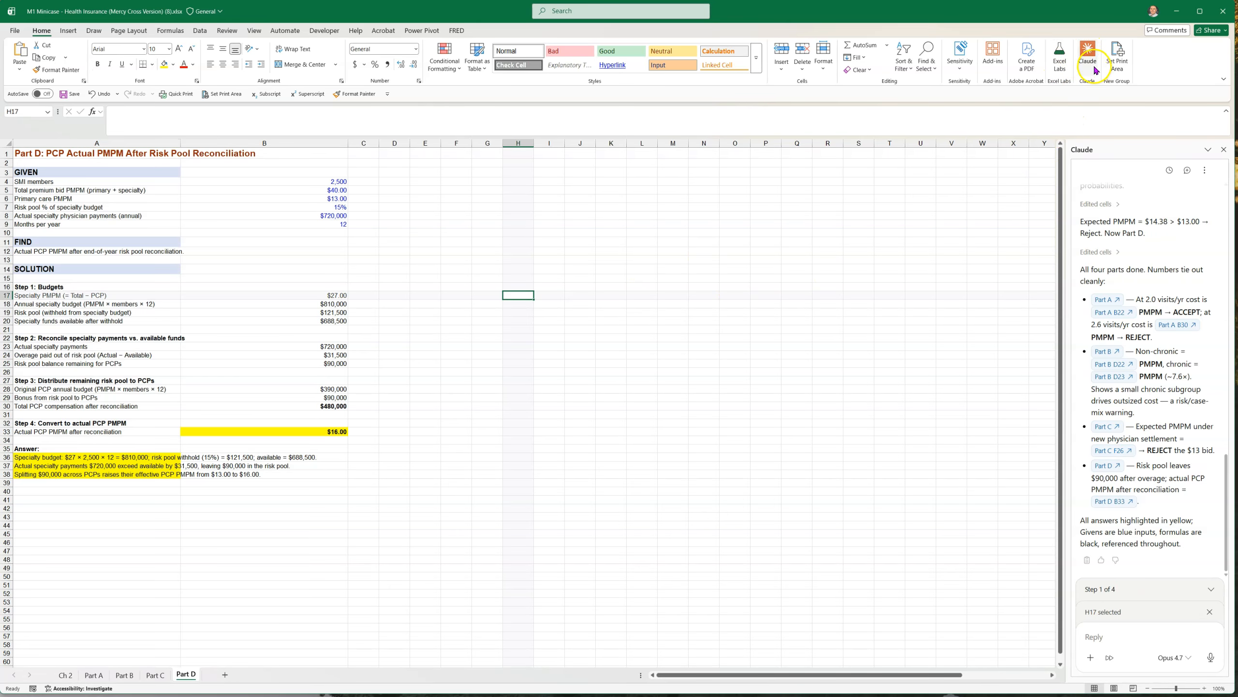
pyautogui.click(493, 399)
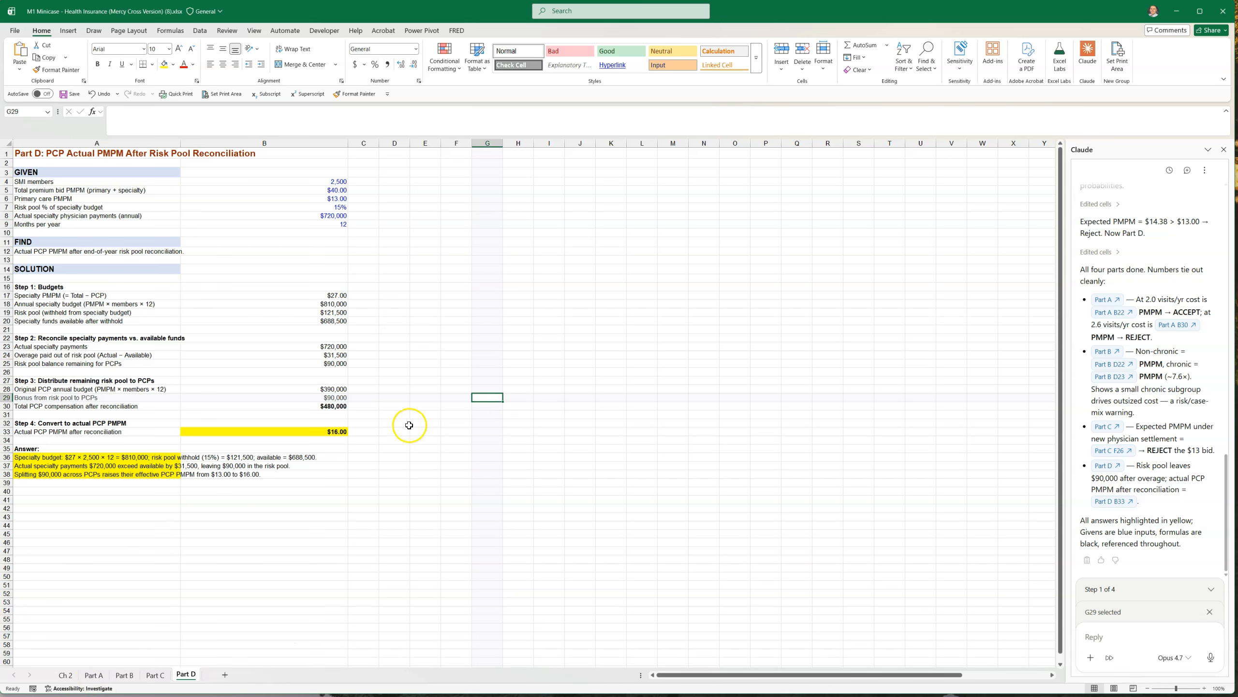
pyautogui.click(319, 515)
# Go back over the Ch 2 case sheet and all four solution sheets, ending on Part A
pyautogui.click(66, 674)
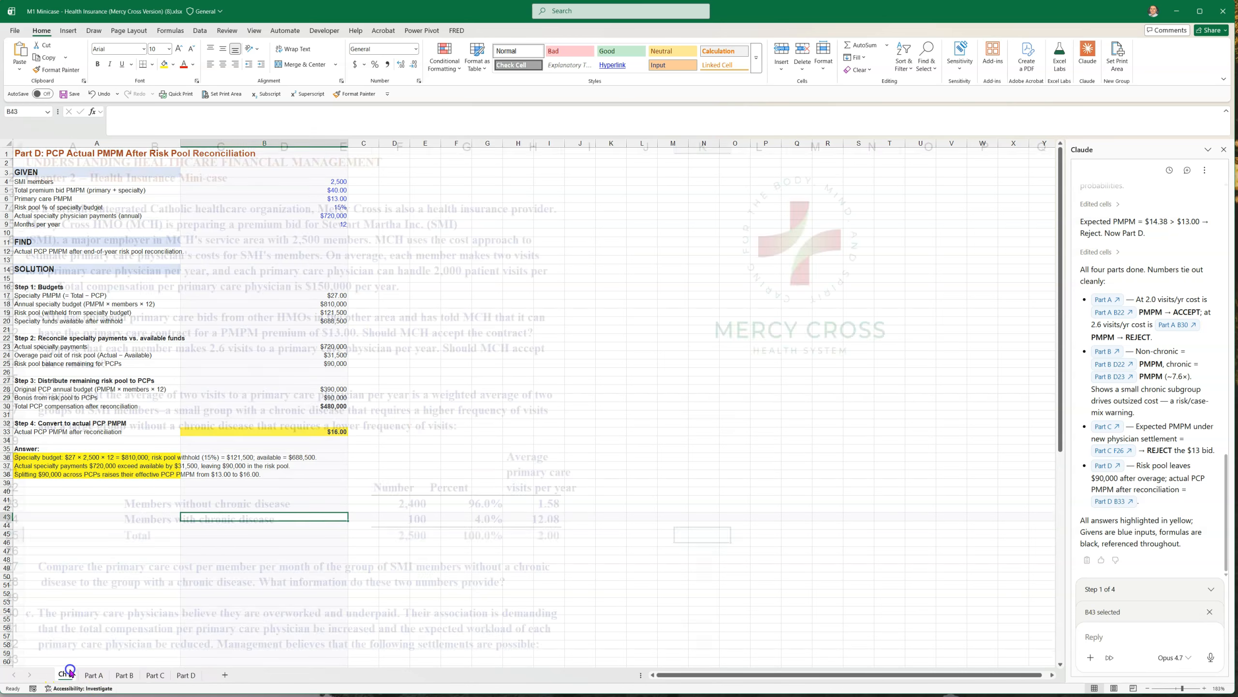
pyautogui.click(98, 681)
pyautogui.click(128, 678)
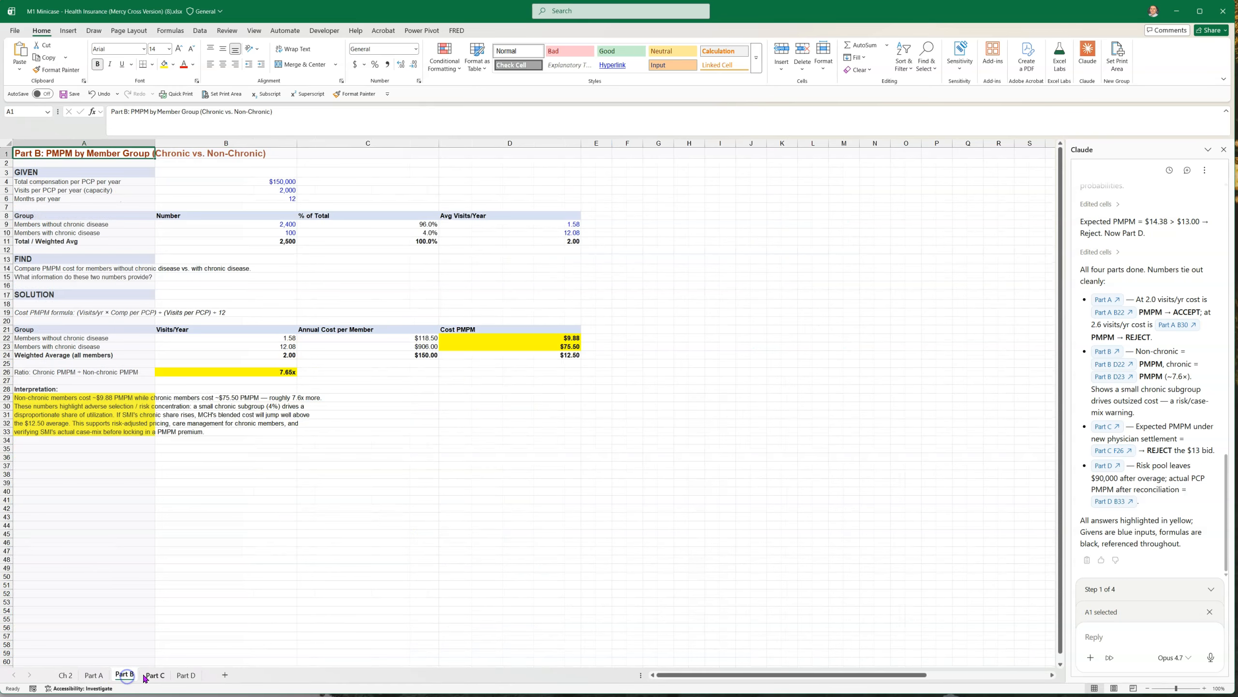
pyautogui.click(155, 677)
pyautogui.click(185, 675)
pyautogui.click(73, 688)
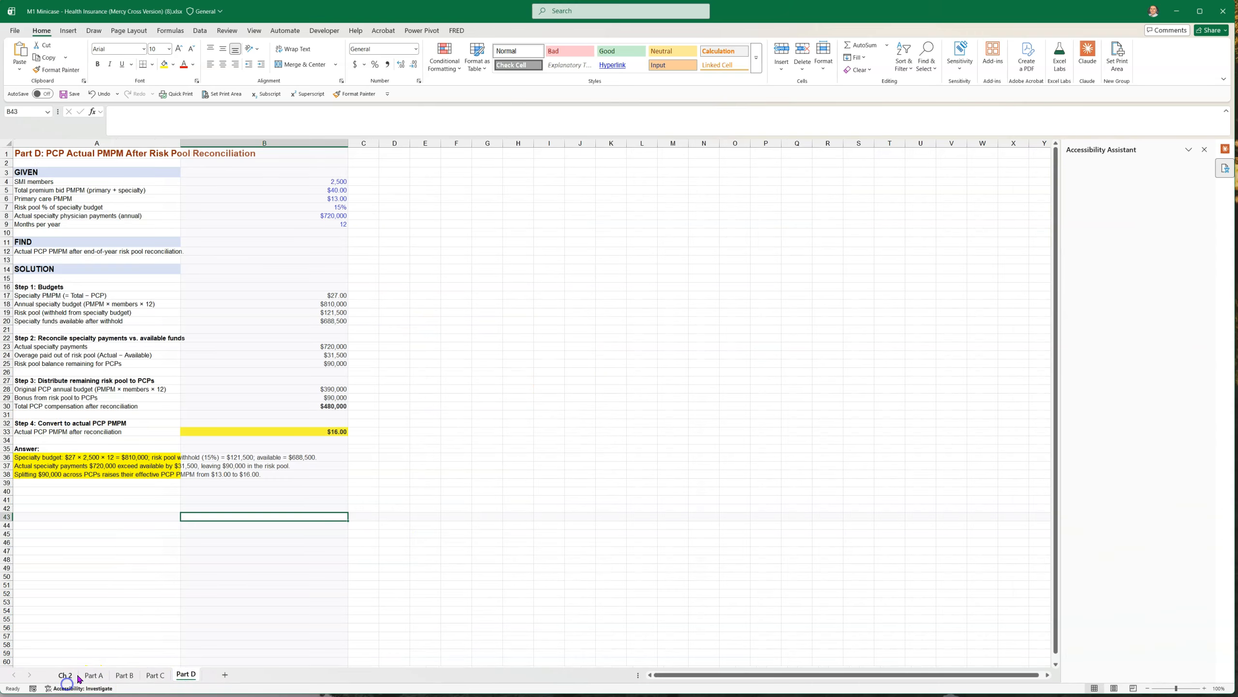
pyautogui.click(76, 677)
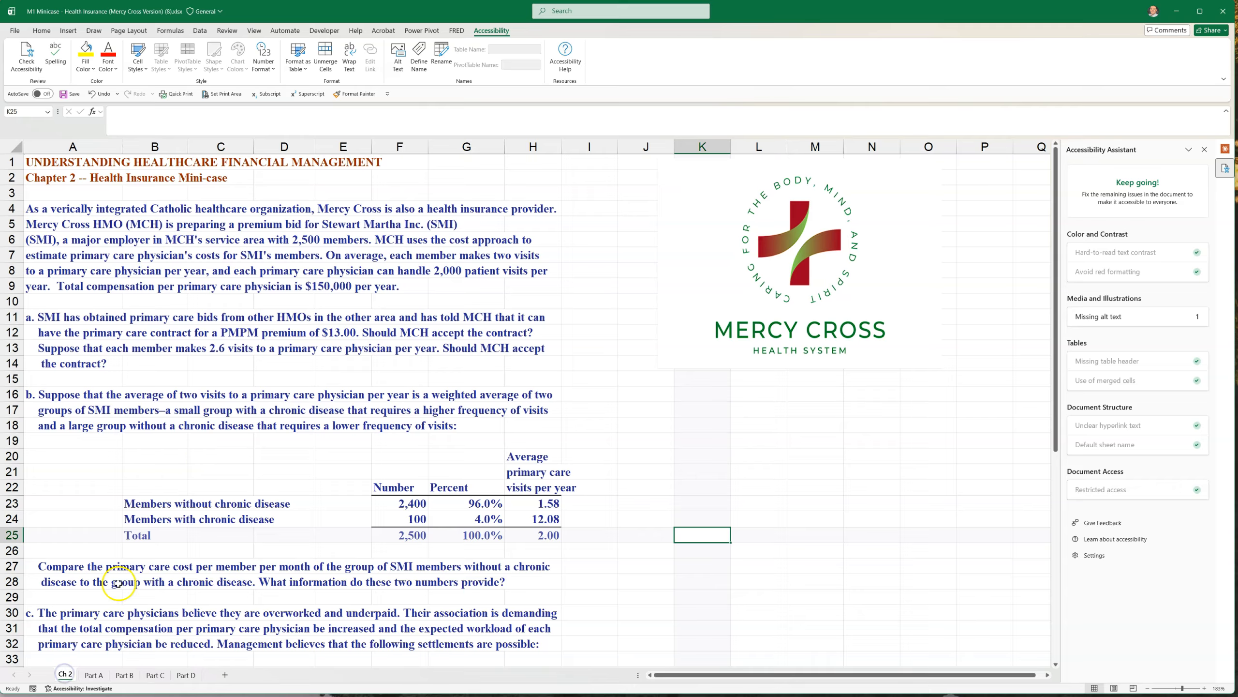
pyautogui.click(96, 675)
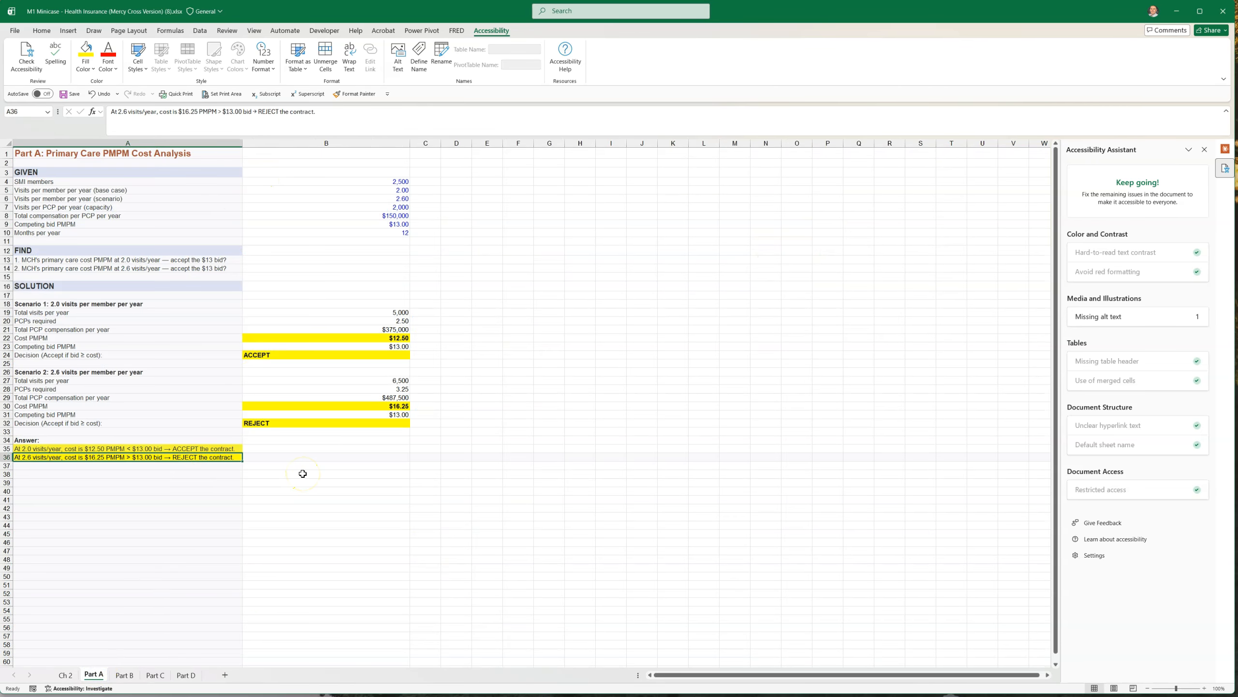
pyautogui.click(126, 675)
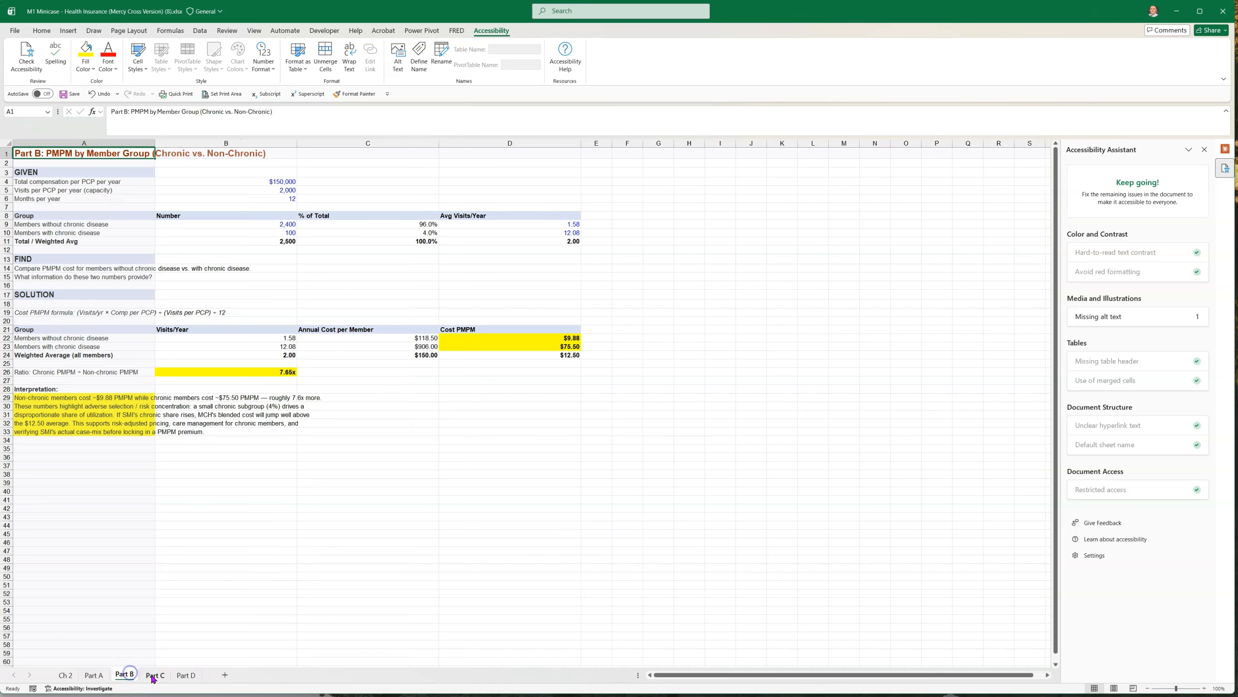
pyautogui.click(163, 676)
pyautogui.click(185, 675)
pyautogui.click(155, 675)
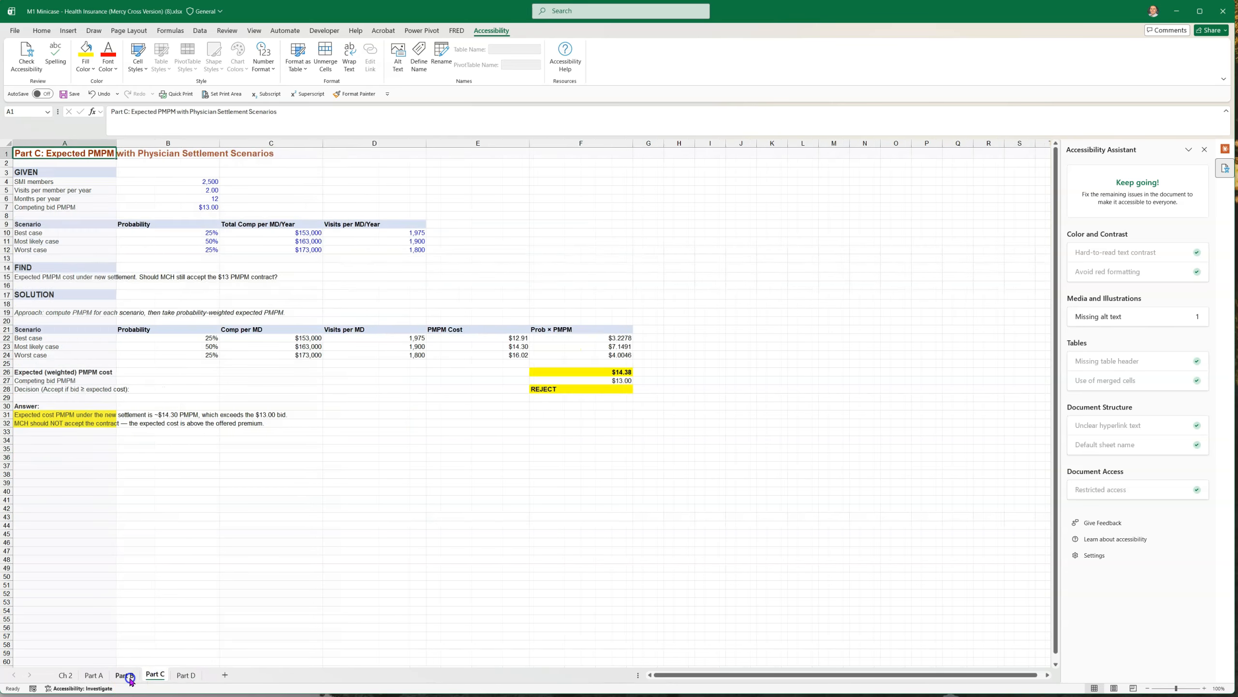
pyautogui.click(125, 674)
pyautogui.click(66, 675)
pyautogui.click(94, 676)
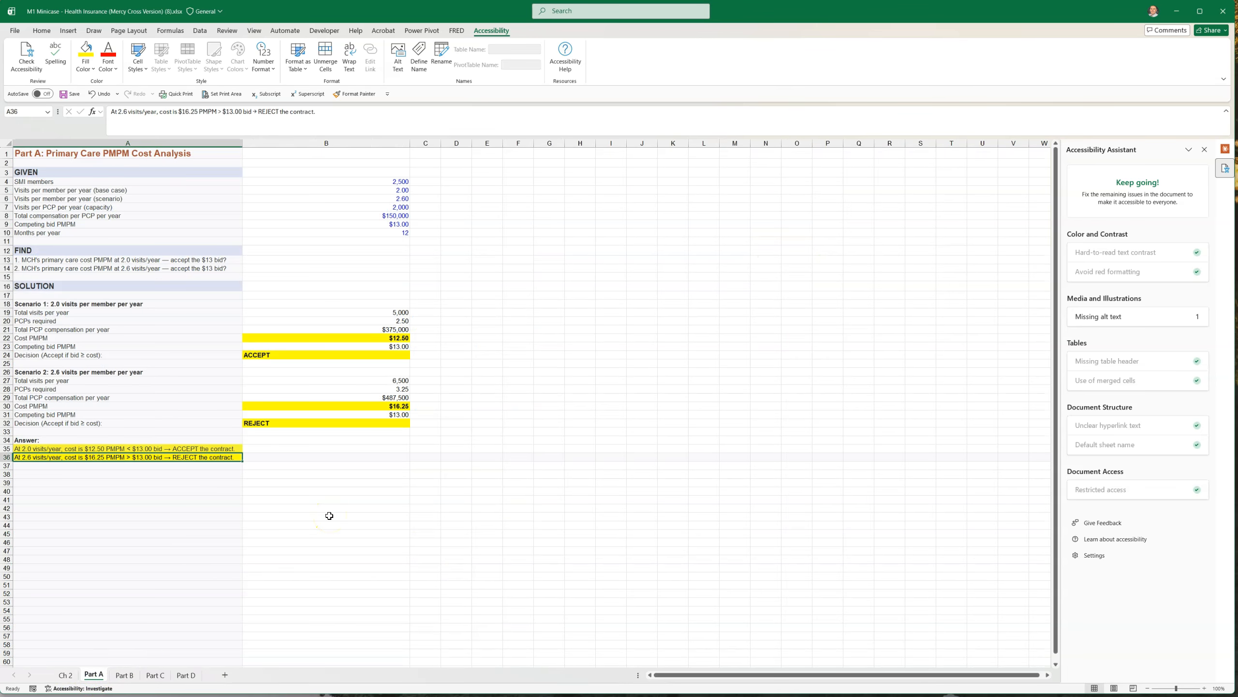